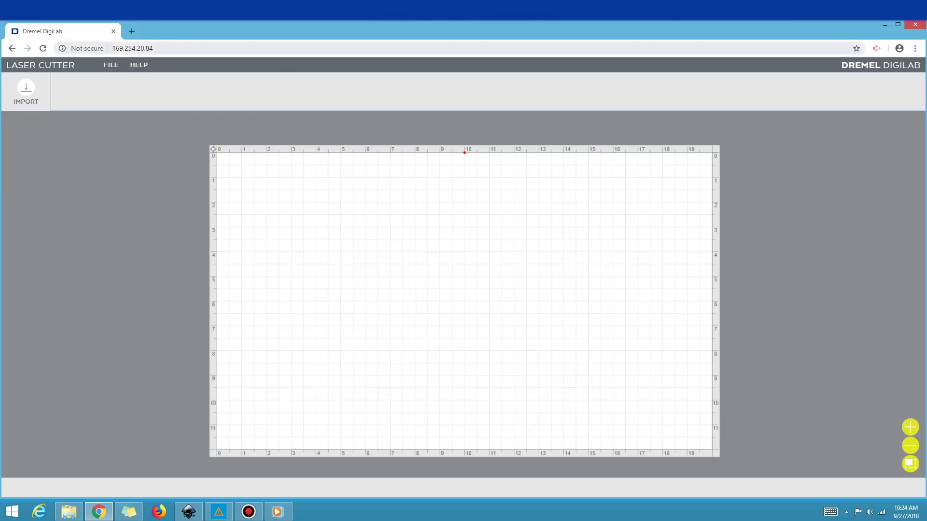
Copy the laser cutter's address 169.254.20.84 and load it in a second browser tab, checking it against the first tab
{"action": "key", "text": "ctrl+l"}
{"action": "key", "text": "ctrl+c"}
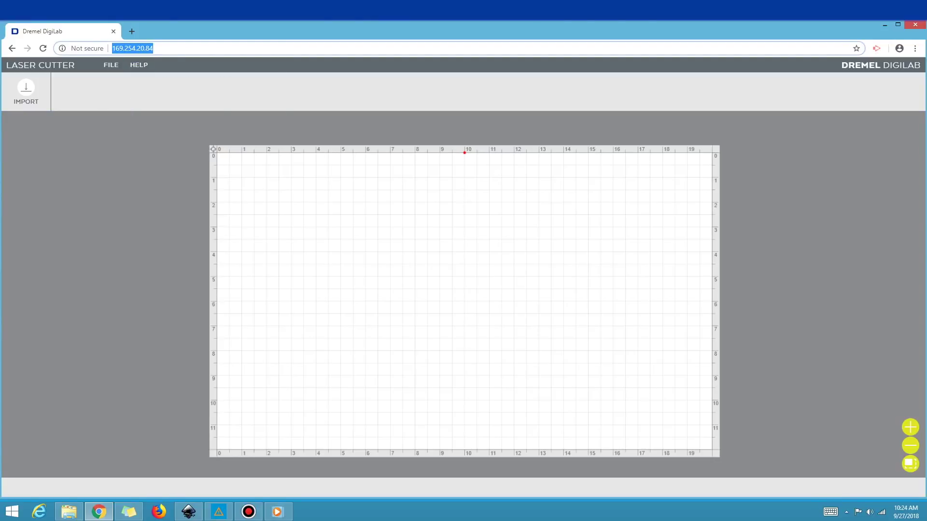
{"action": "key", "text": "Escape"}
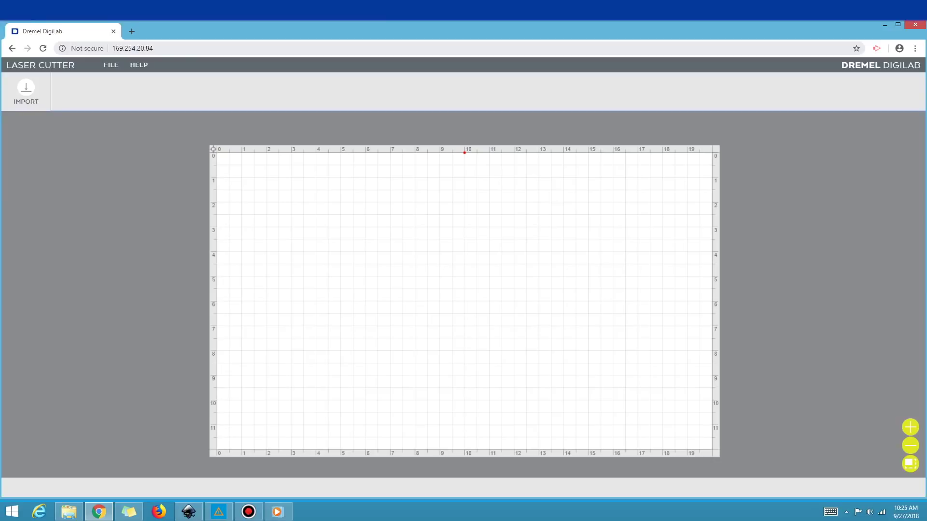
{"action": "left_click", "coordinate": [131, 31]}
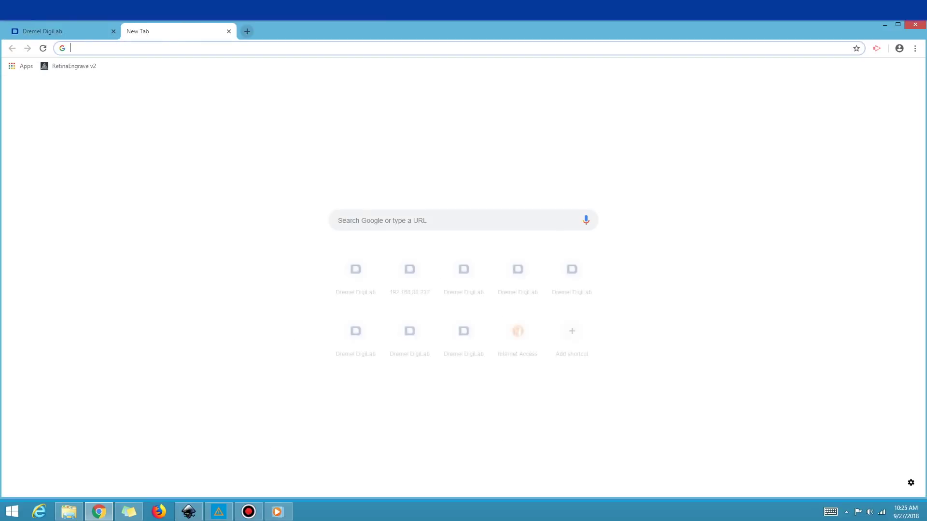
{"action": "key", "text": "ctrl+v"}
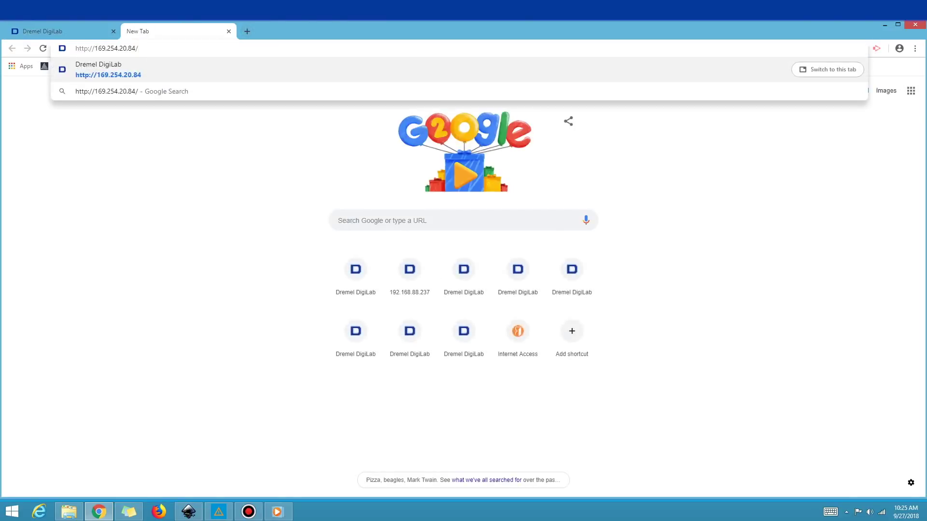
{"action": "key", "text": "Return"}
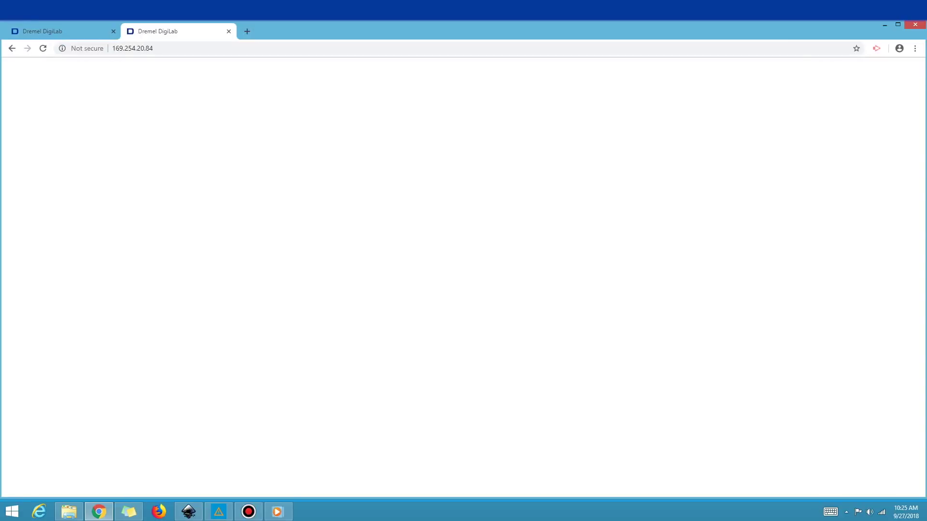
{"action": "key", "text": "ctrl+Tab"}
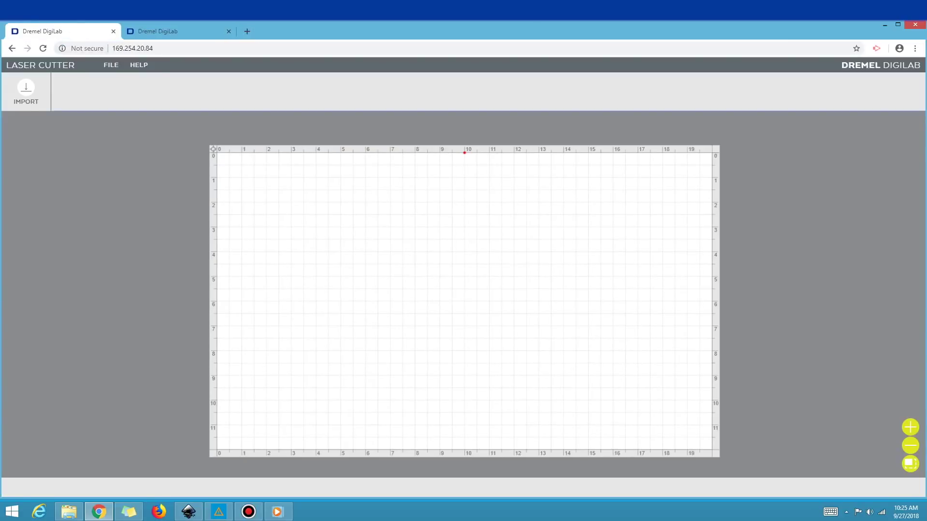
{"action": "key", "text": "ctrl+Tab"}
Load the same address, 169.254.20.84, in a third browser tab
{"action": "key", "text": "ctrl+l"}
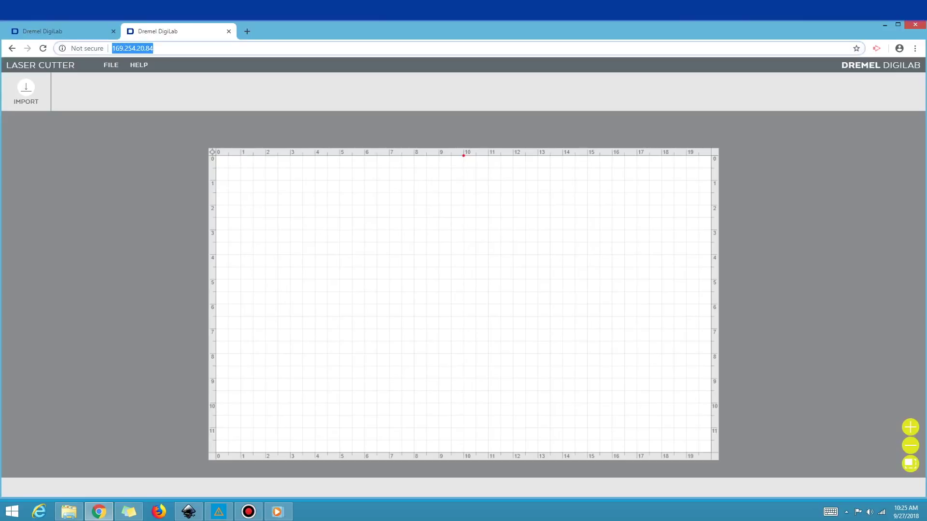
{"action": "key", "text": "ctrl+c"}
{"action": "key", "text": "ctrl+t"}
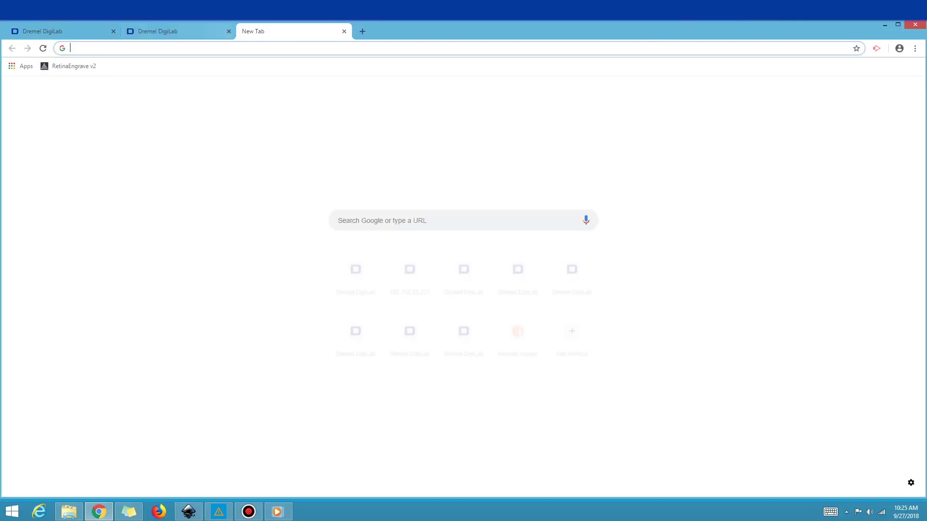
{"action": "key", "text": "ctrl+v"}
{"action": "key", "text": "Return"}
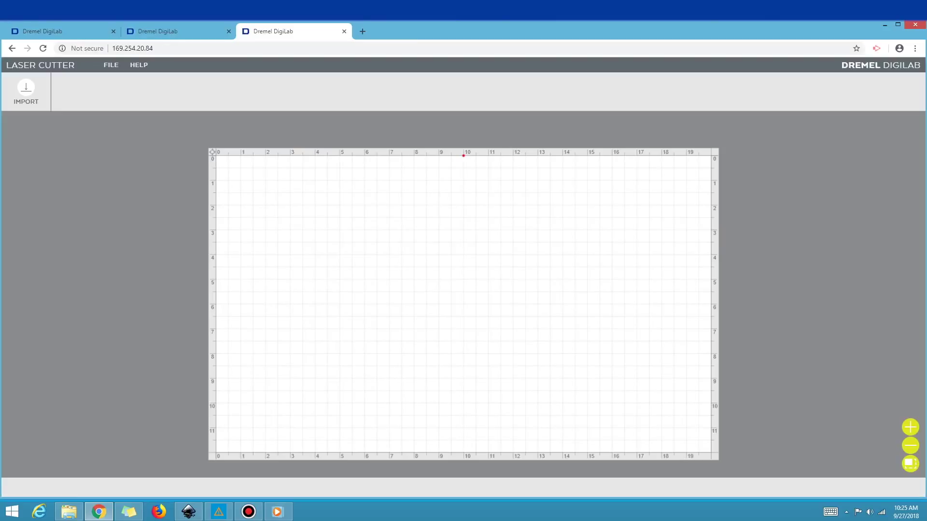
Look through the three open Dremel DigiLab tabs and return to the first one
{"action": "key", "text": "ctrl+shift+Tab"}
{"action": "key", "text": "ctrl+shift+Tab"}
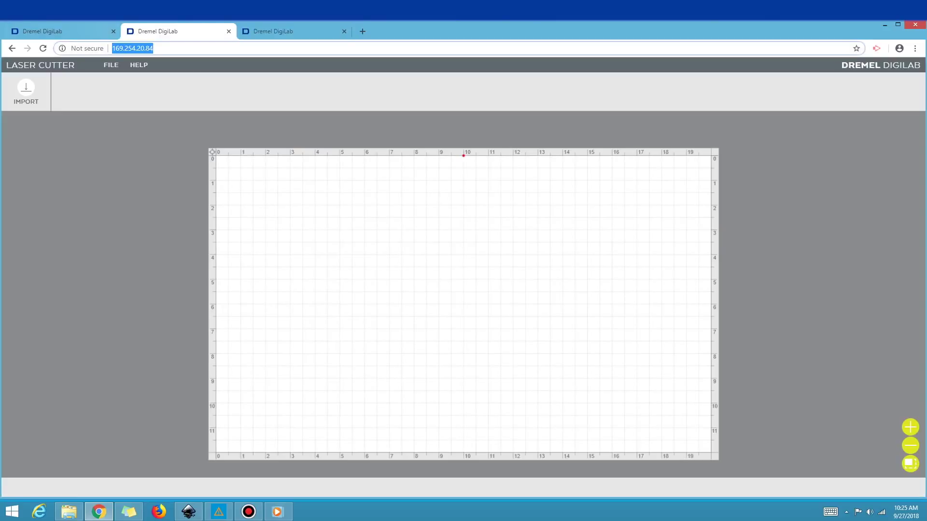
{"action": "key", "text": "ctrl+Tab"}
{"action": "key", "text": "ctrl+Tab"}
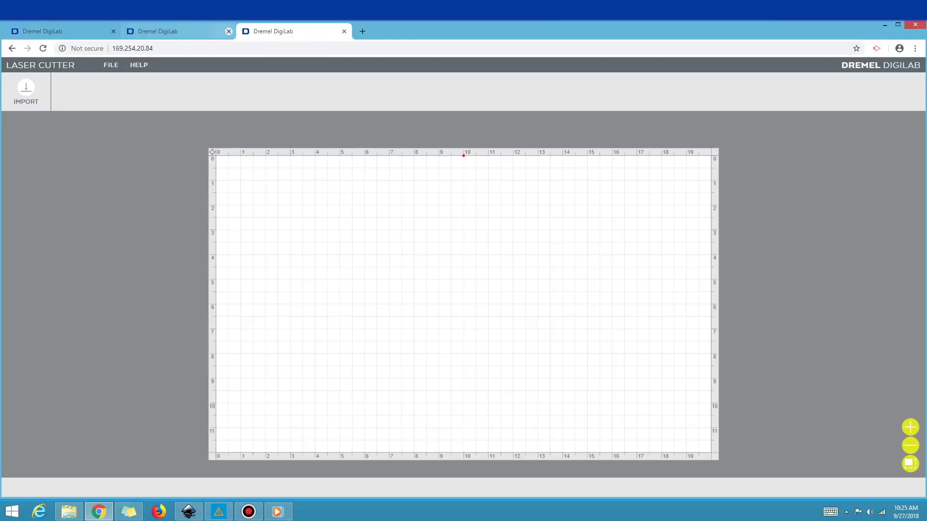
{"action": "key", "text": "ctrl+shift+Tab"}
{"action": "key", "text": "ctrl+shift+Tab"}
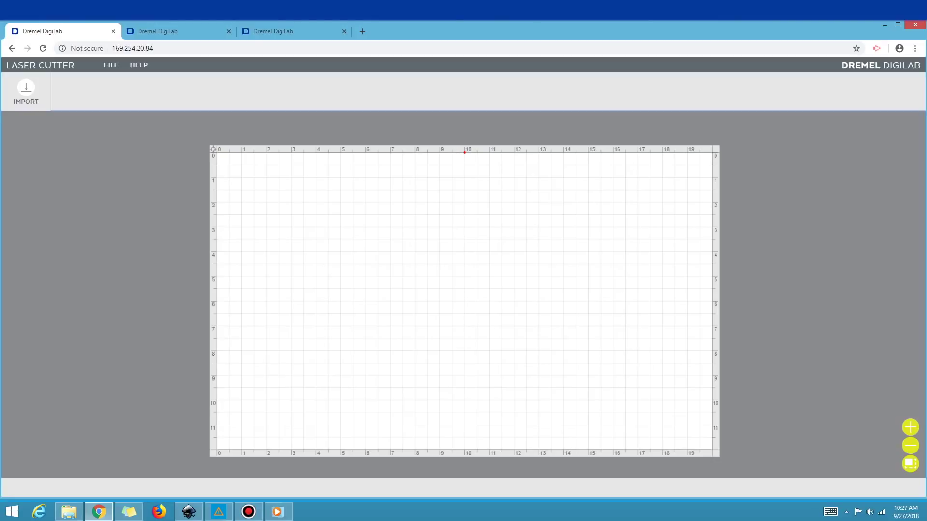
{"action": "mouse_move", "coordinate": [336, 233]}
{"action": "left_mouse_down"}
{"action": "mouse_move", "coordinate": [243, 204]}
{"action": "mouse_move", "coordinate": [337, 236]}
{"action": "left_mouse_up"}
{"action": "mouse_move", "coordinate": [338, 235]}
{"action": "middle_mouse_down"}
{"action": "mouse_move", "coordinate": [228, 204]}
{"action": "mouse_move", "coordinate": [247, 240]}
{"action": "mouse_move", "coordinate": [365, 214]}
{"action": "mouse_move", "coordinate": [441, 225]}
{"action": "mouse_move", "coordinate": [348, 227]}
{"action": "middle_mouse_up"}
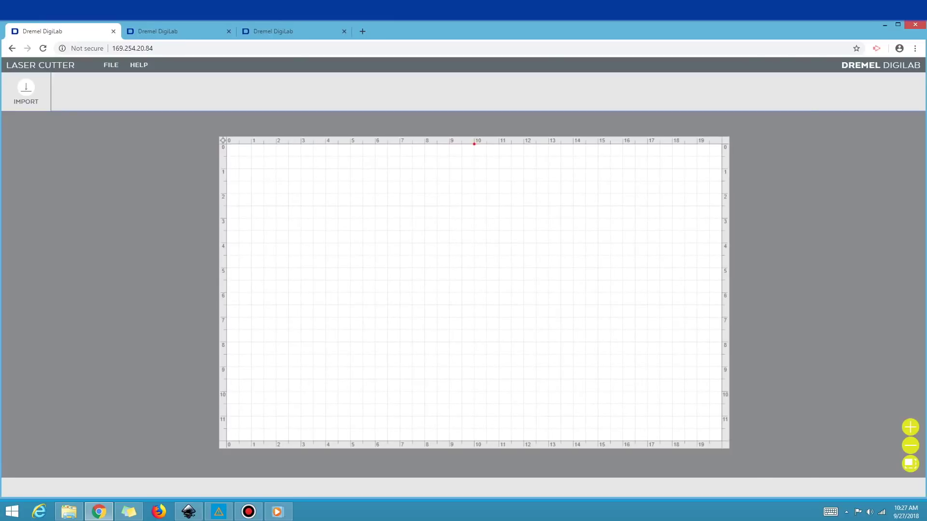
{"action": "scroll", "coordinate": [463, 292], "scroll_direction": "up", "scroll_amount": 2}
{"action": "scroll", "coordinate": [464, 292], "scroll_direction": "down", "scroll_amount": 4}
{"action": "scroll", "coordinate": [463, 292], "scroll_direction": "up", "scroll_amount": 2}
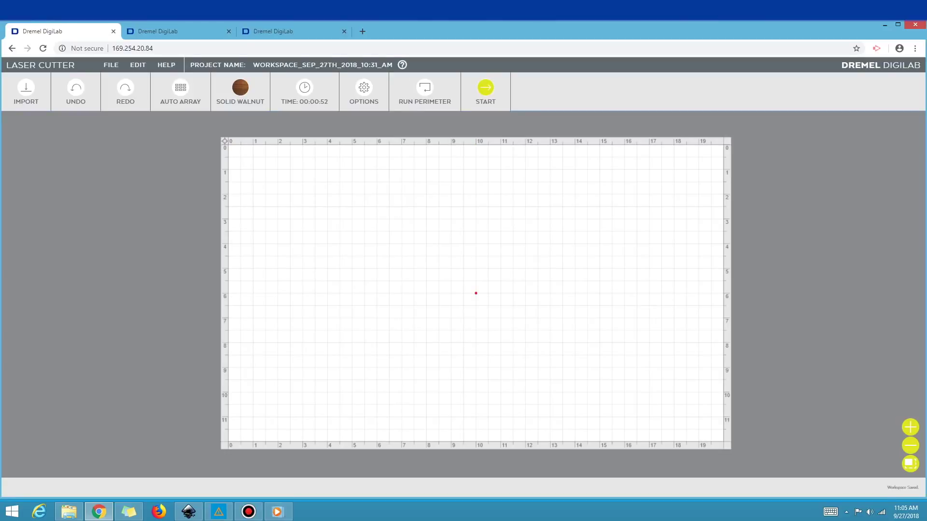
Capture a camera image of the skateboard on the laser bed as workspace background, without selecting an engrave and cut area
{"action": "left_click", "coordinate": [29, 97]}
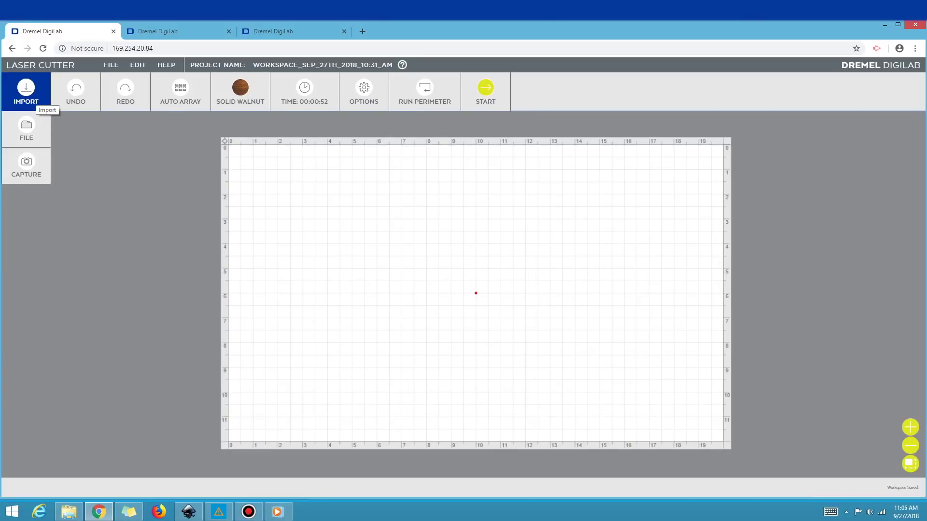
{"action": "left_click", "coordinate": [27, 164]}
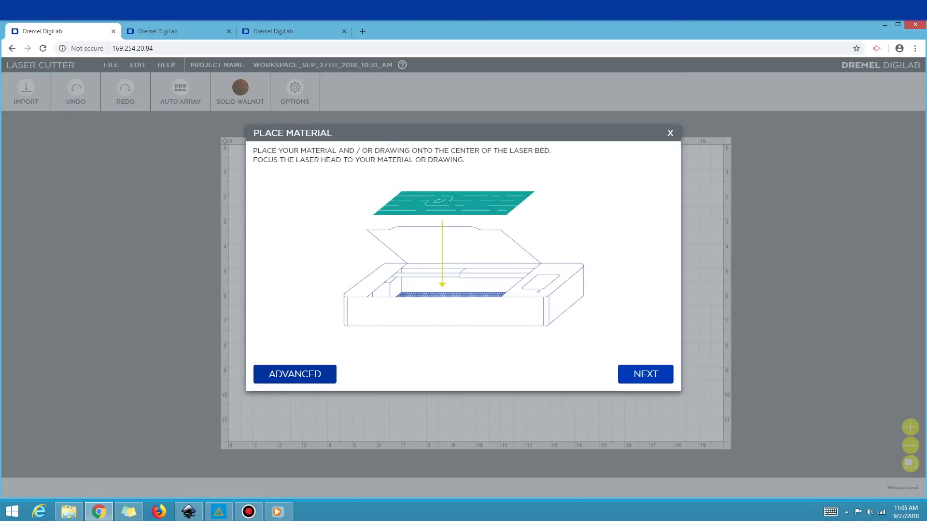
{"action": "left_click", "coordinate": [645, 375]}
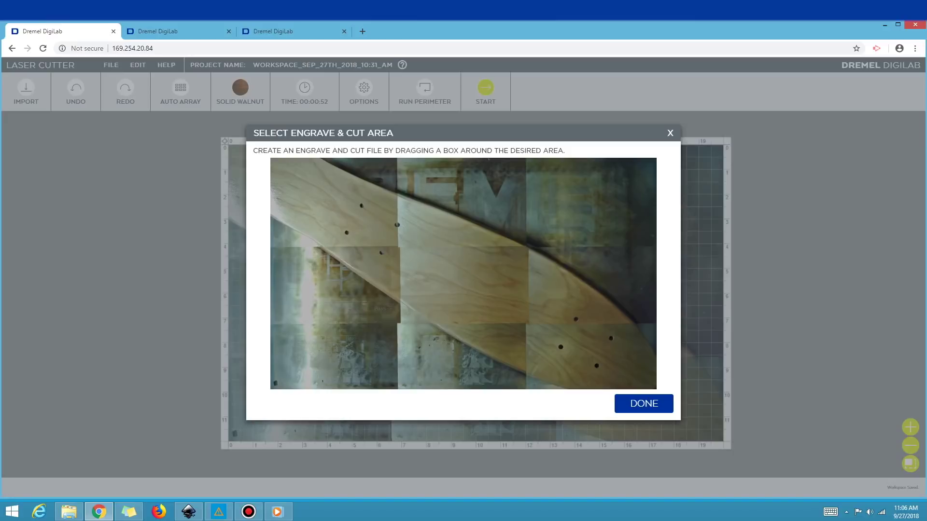
{"action": "key", "text": "Return"}
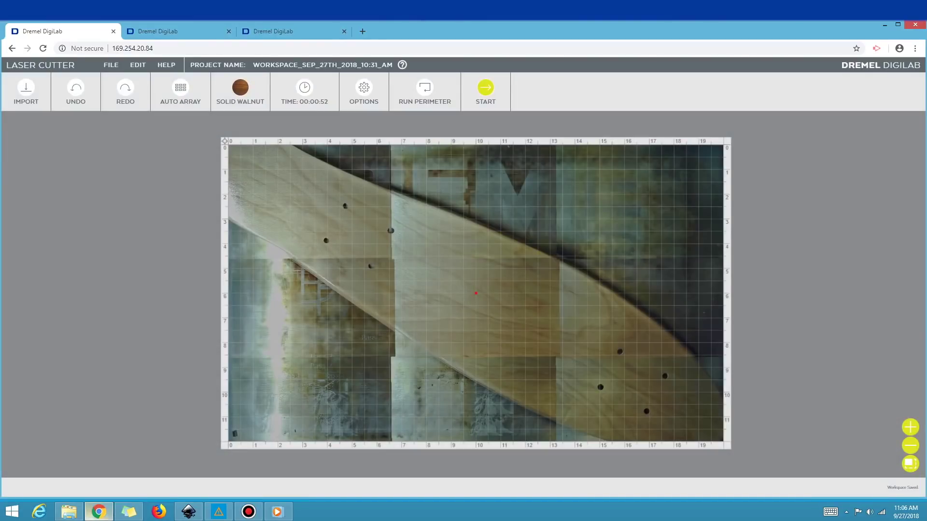
View the skate artwork PDF from the file folder in the PDF reader, and close it again
{"action": "left_click", "coordinate": [69, 512]}
{"action": "double_click", "coordinate": [782, 371]}
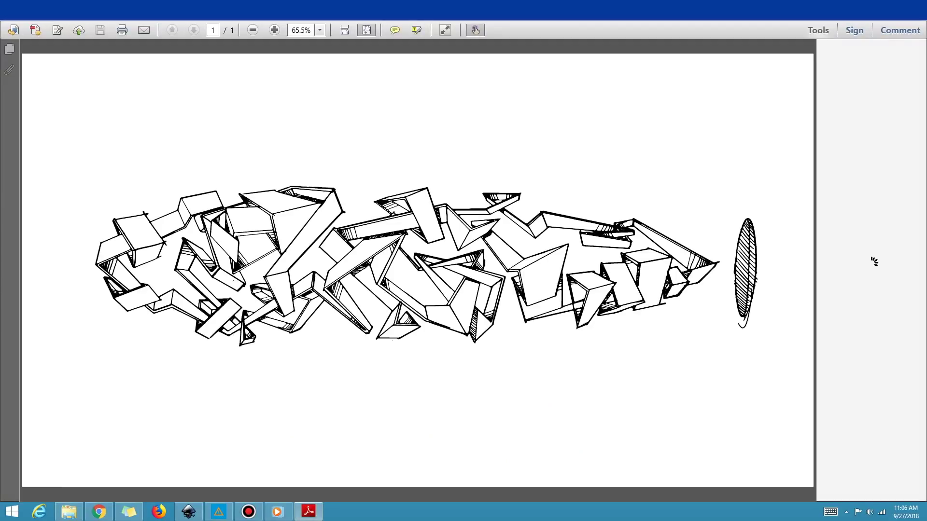
{"action": "key", "text": "alt+F4"}
Import skate artwork.pdf from the file folder into the laser workspace with the Import Engrave Only option
{"action": "left_click_drag", "start_coordinate": [781, 371], "coordinate": [427, 217]}
{"action": "left_click", "coordinate": [520, 180]}
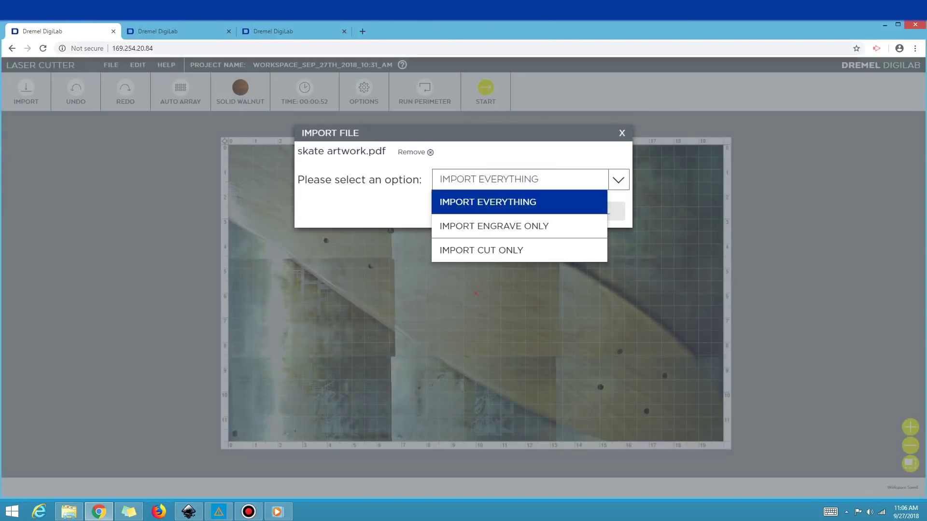
{"action": "key", "text": "Down"}
{"action": "key", "text": "Return"}
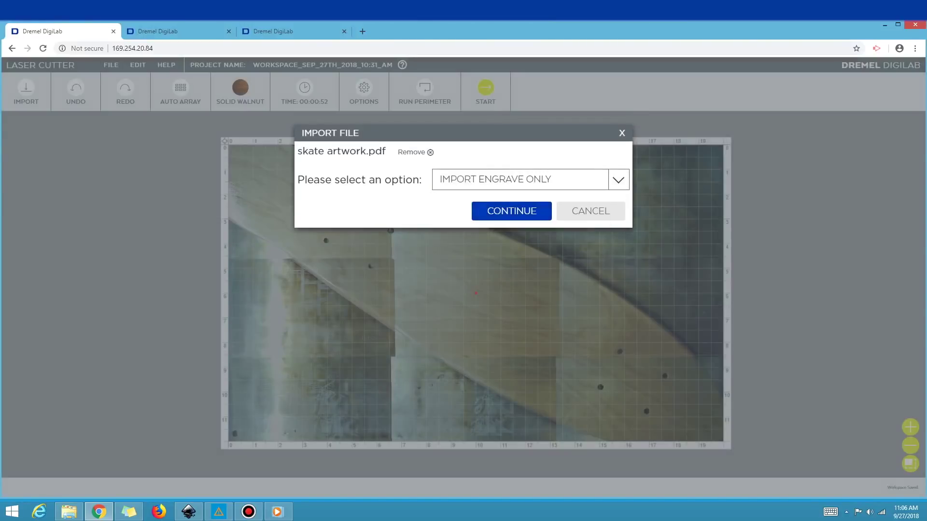
{"action": "key", "text": "Return"}
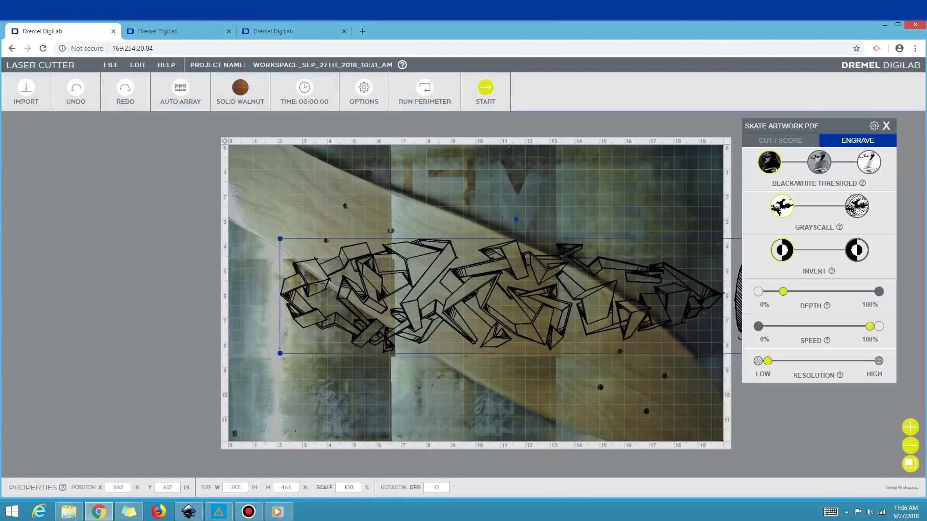
Rotate the skate artwork to about 208° and position it at about X 9.8 in, Y 6.2 in along the captured skateboard
{"action": "left_click_drag", "start_coordinate": [516, 219], "coordinate": [477, 362]}
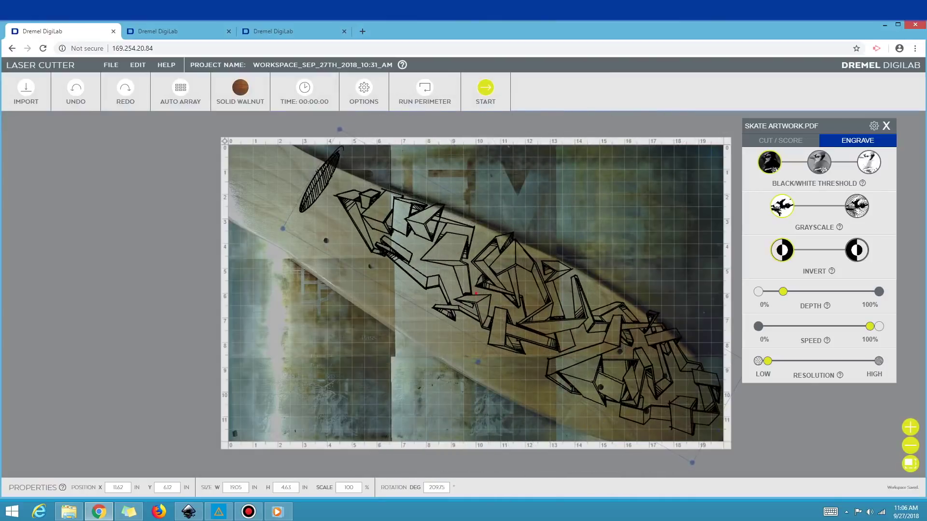
{"action": "left_click_drag", "start_coordinate": [475, 290], "coordinate": [414, 288]}
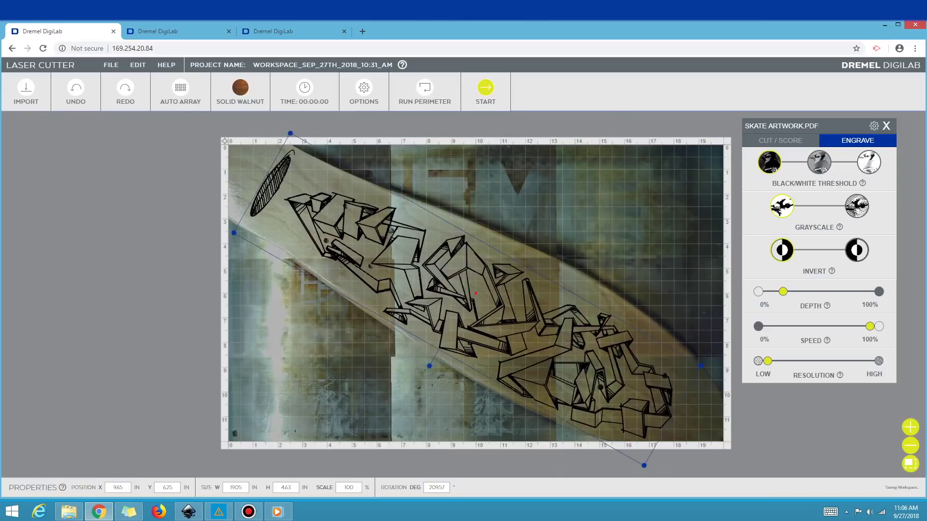
{"action": "left_click_drag", "start_coordinate": [430, 365], "coordinate": [432, 363]}
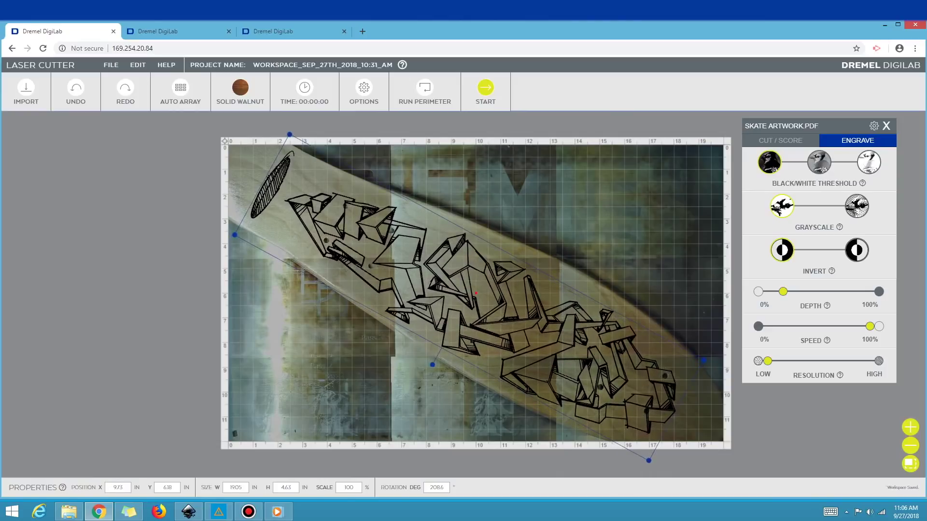
{"action": "key", "text": "Escape"}
{"action": "left_click", "coordinate": [432, 363]}
{"action": "left_click_drag", "start_coordinate": [432, 363], "coordinate": [433, 364]}
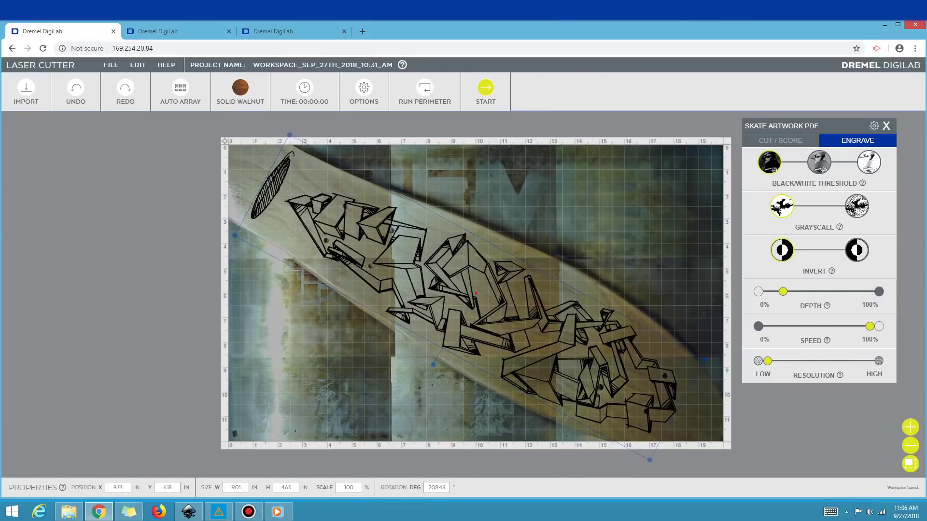
{"action": "key", "text": "Escape"}
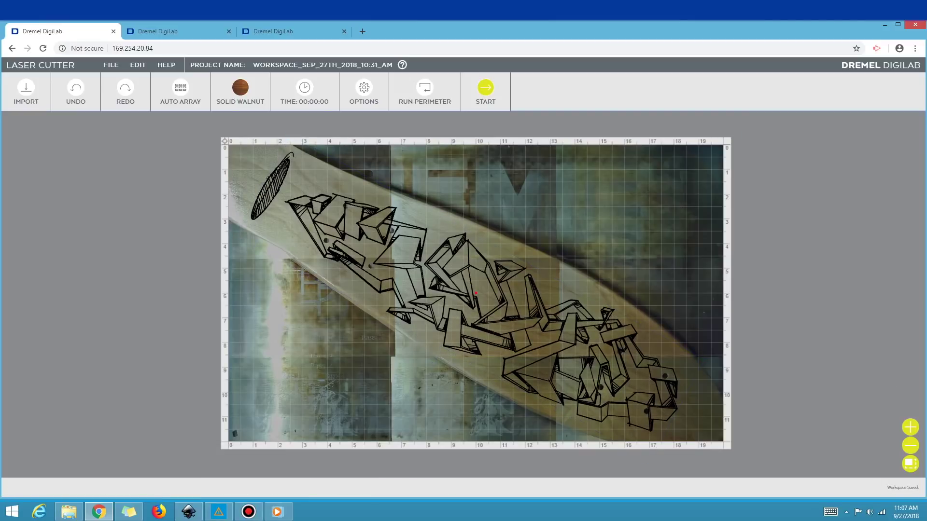
Clear the captured bed image and delete the skate artwork from the workspace
{"action": "left_click", "coordinate": [26, 92]}
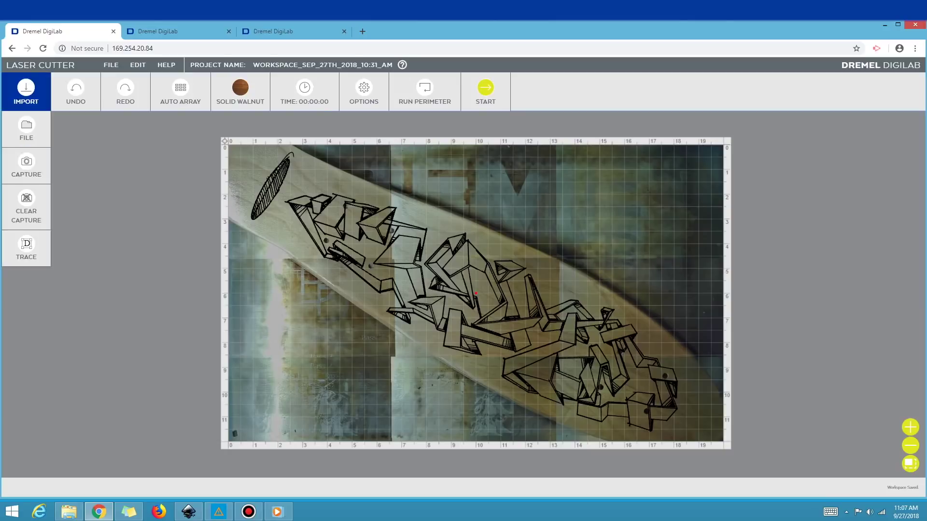
{"action": "left_click", "coordinate": [26, 207]}
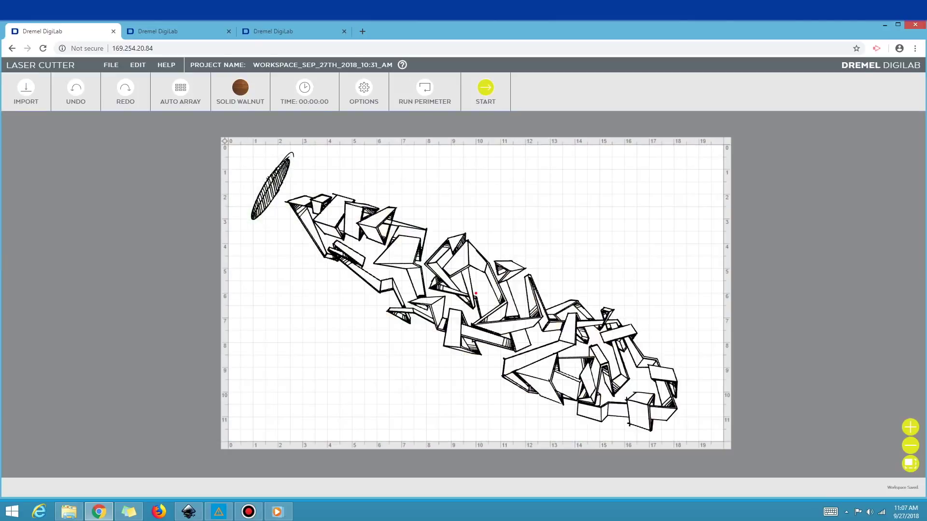
{"action": "key", "text": "ctrl+a"}
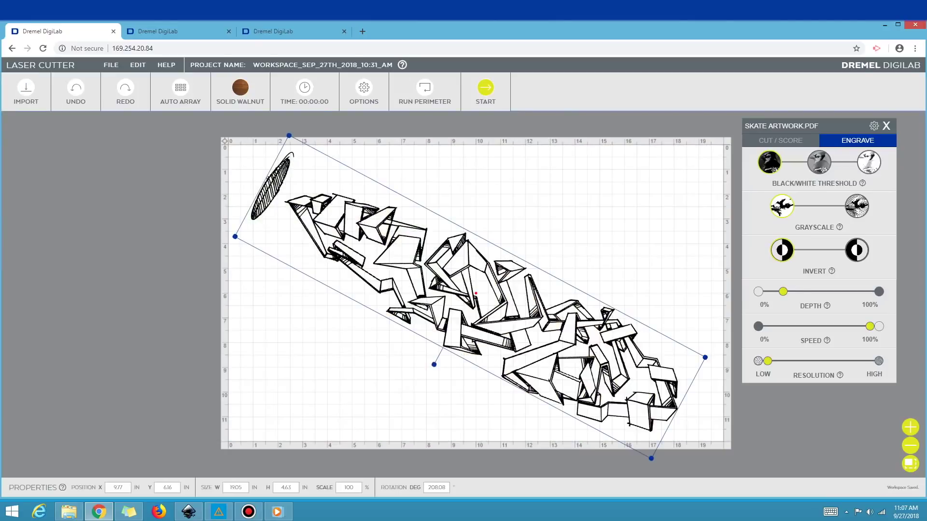
{"action": "key", "text": "Delete"}
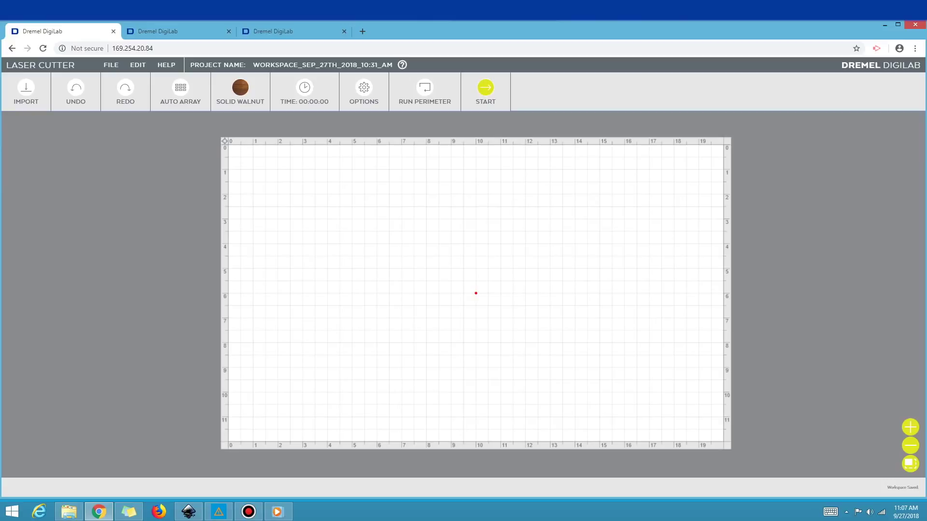
Capture a new camera image of the material now placed on the laser bed
{"action": "left_click", "coordinate": [26, 90]}
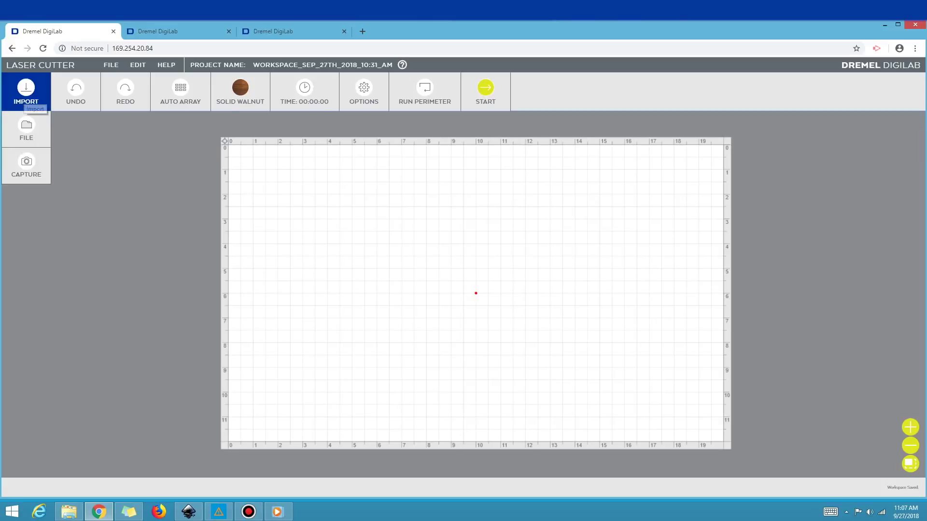
{"action": "left_click", "coordinate": [26, 167]}
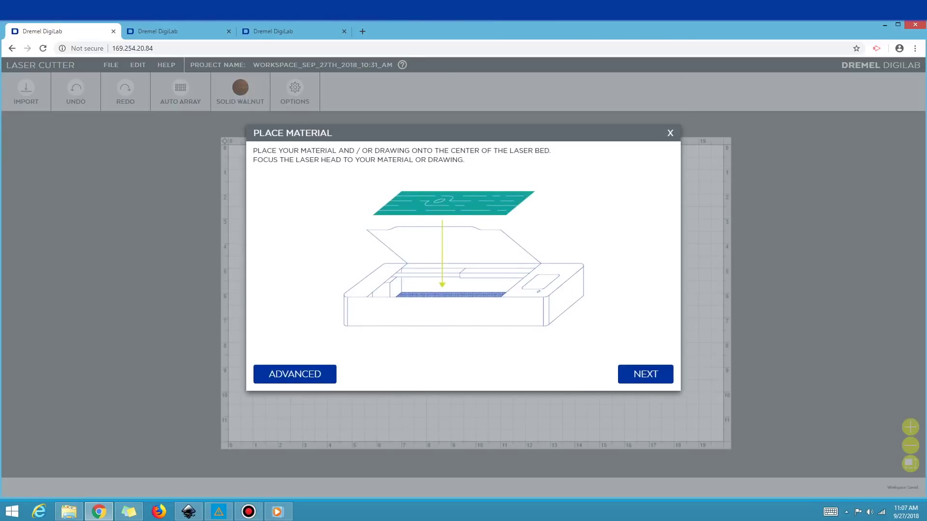
{"action": "key", "text": "Return"}
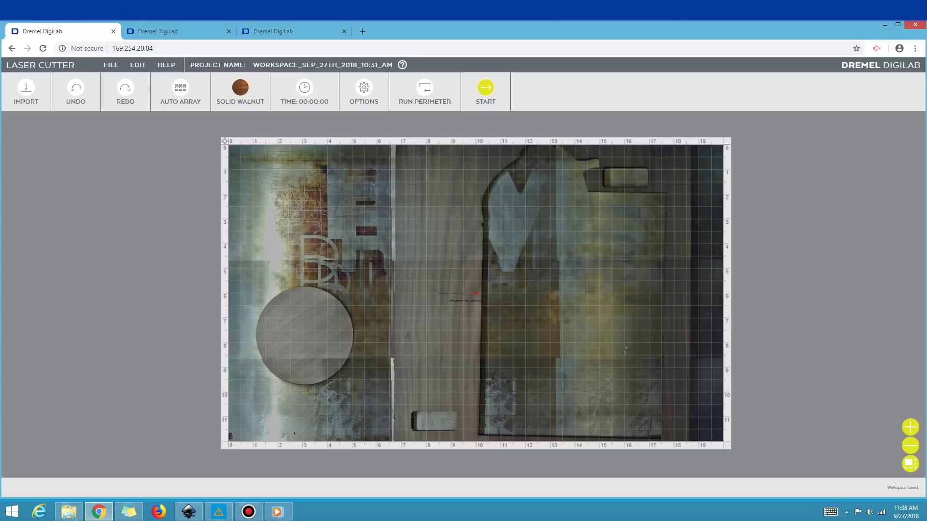
Import the dremel logo image from the Laser Software Webinar folder into the laser workspace
{"action": "left_click", "coordinate": [69, 512]}
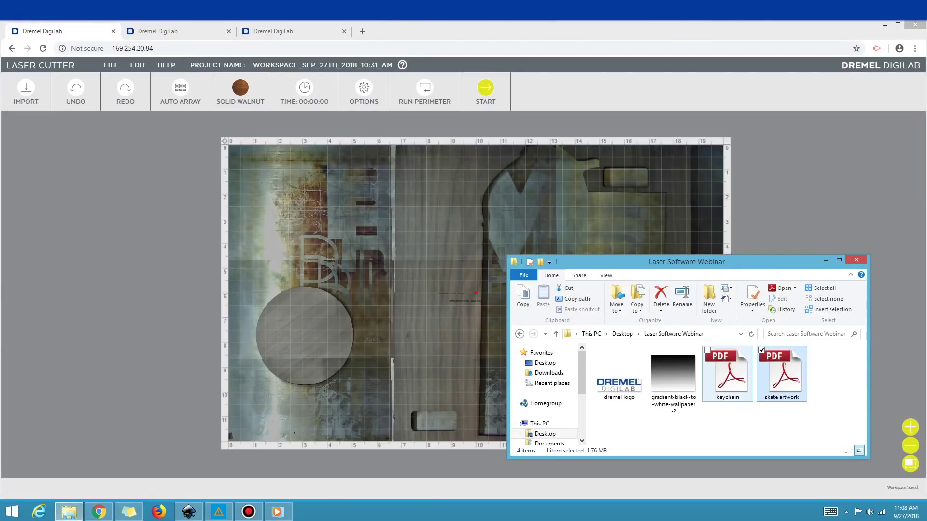
{"action": "left_click_drag", "start_coordinate": [619, 372], "coordinate": [409, 250]}
{"action": "key", "text": "Return"}
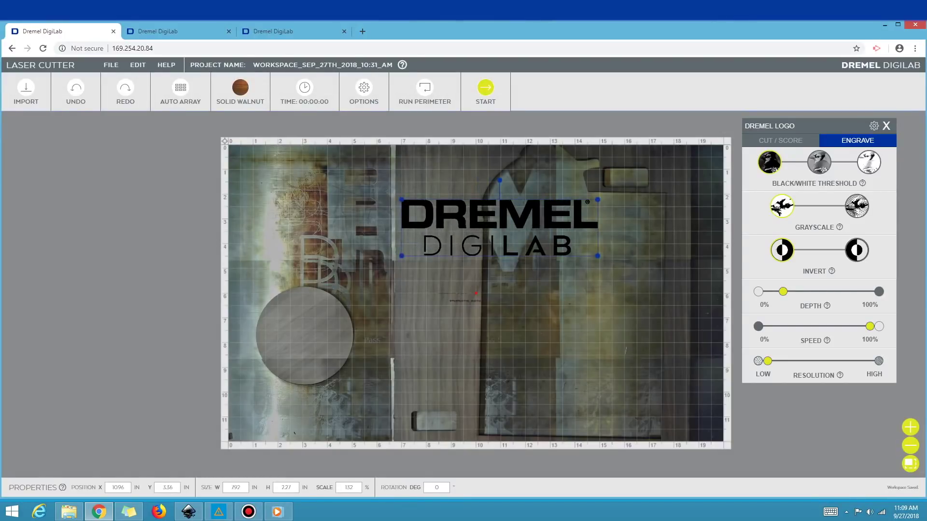
Import keychain.pdf from the file folder into the workspace with the Import Cut Only option
{"action": "left_click", "coordinate": [69, 511]}
{"action": "left_click_drag", "start_coordinate": [727, 374], "coordinate": [413, 320]}
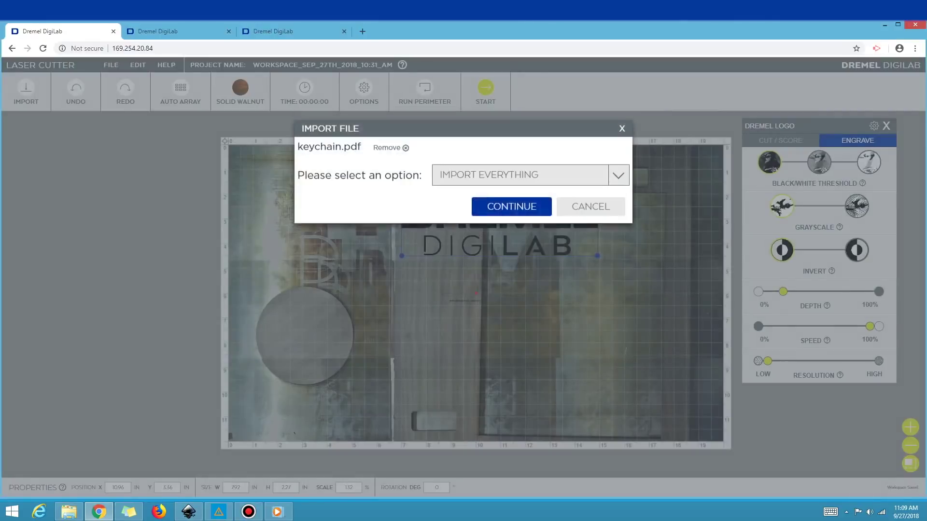
{"action": "left_click", "coordinate": [618, 180]}
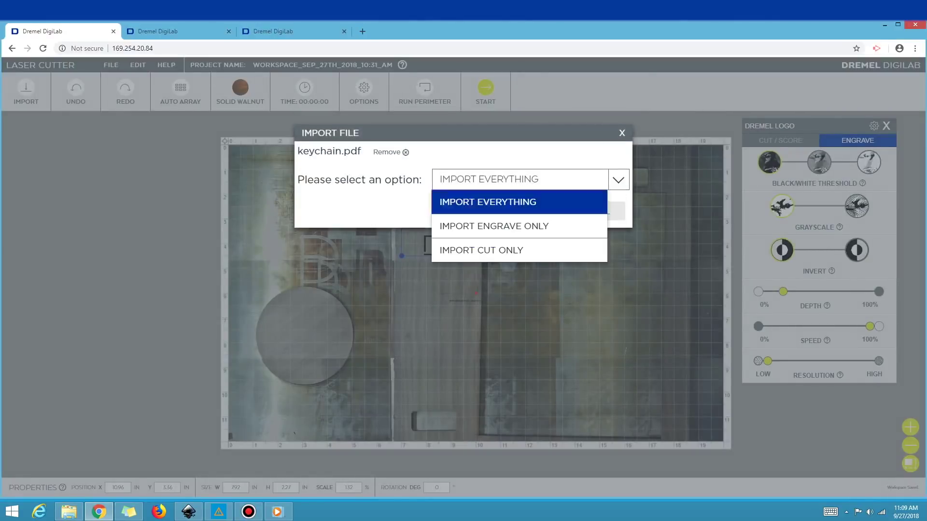
{"action": "left_click", "coordinate": [483, 248]}
{"action": "key", "text": "Return"}
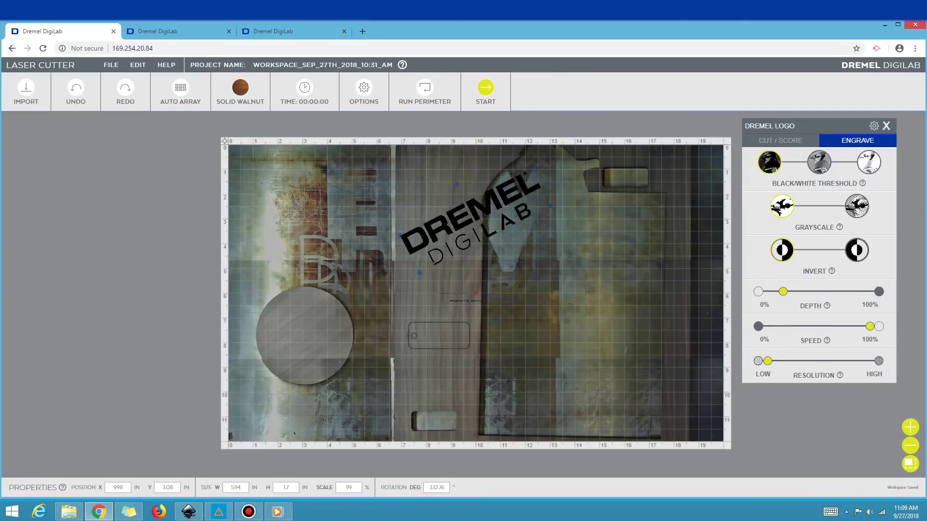
Set the Dremel logo's rotation to 0° and deselect it
{"action": "left_click", "coordinate": [436, 487]}
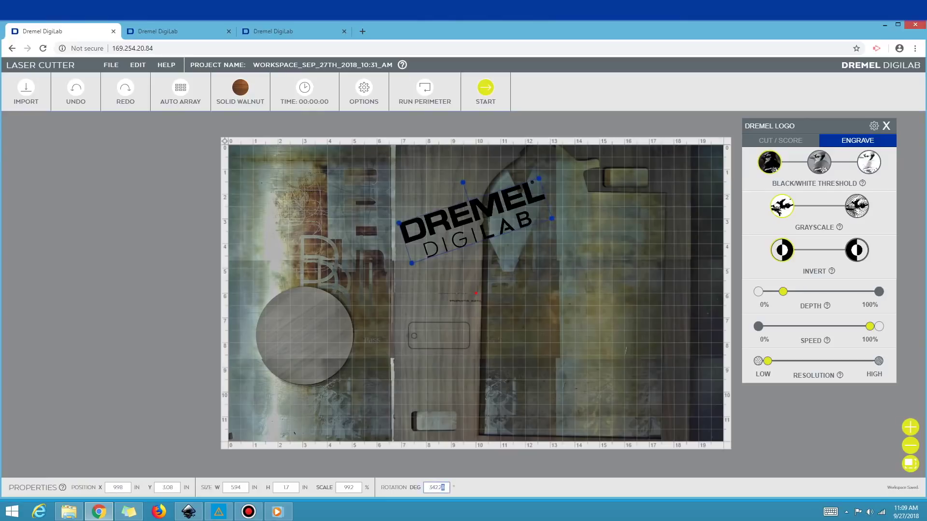
{"action": "type", "text": "0"}
{"action": "key", "text": "Return"}
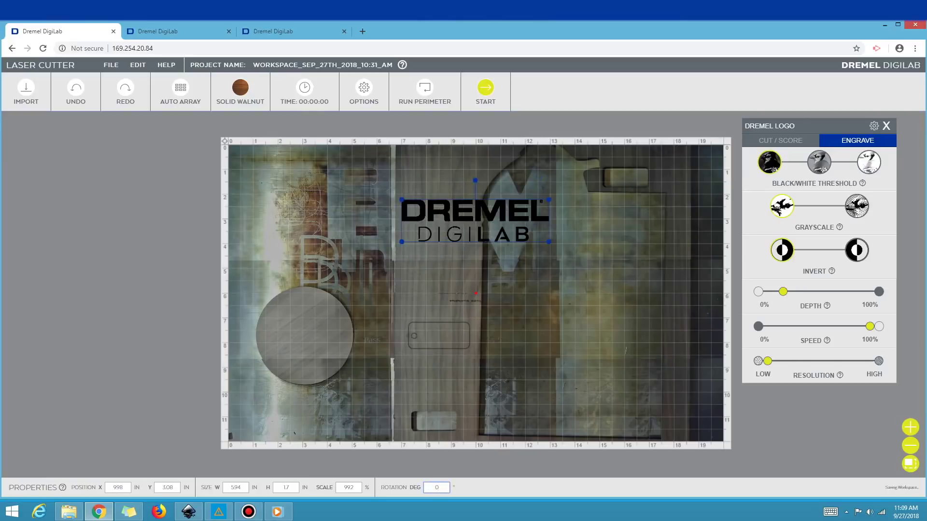
{"action": "key", "text": "Escape"}
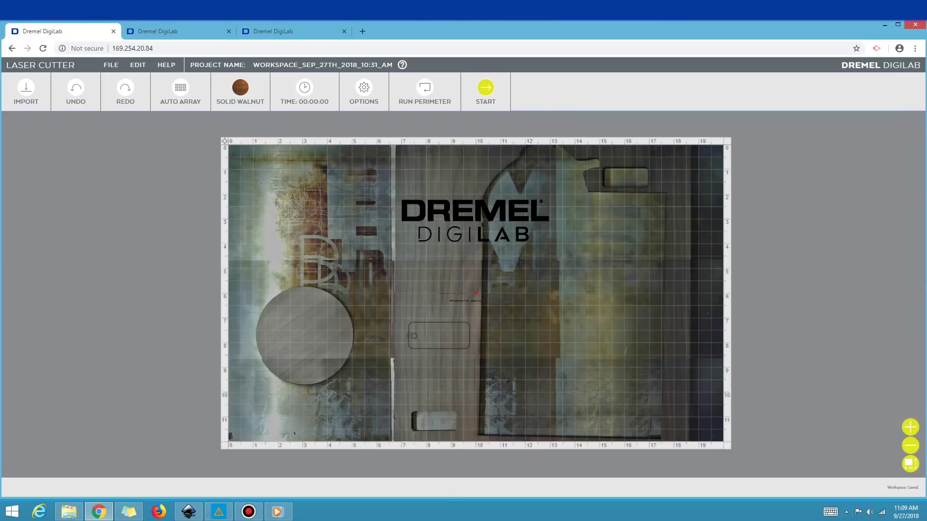
With the Dremel logo selected, browse the material presets and choose Solid Walnut at 1/8" thickness
{"action": "left_click", "coordinate": [476, 220]}
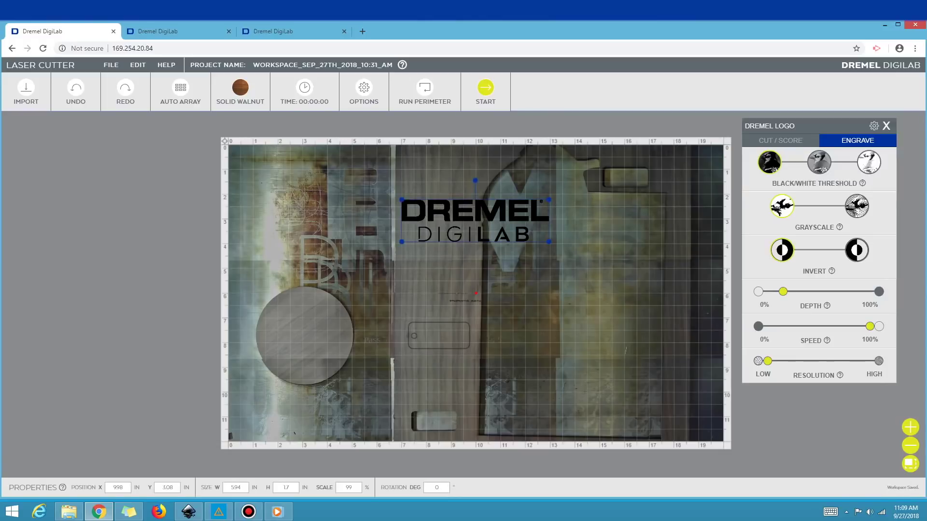
{"action": "left_click", "coordinate": [240, 89]}
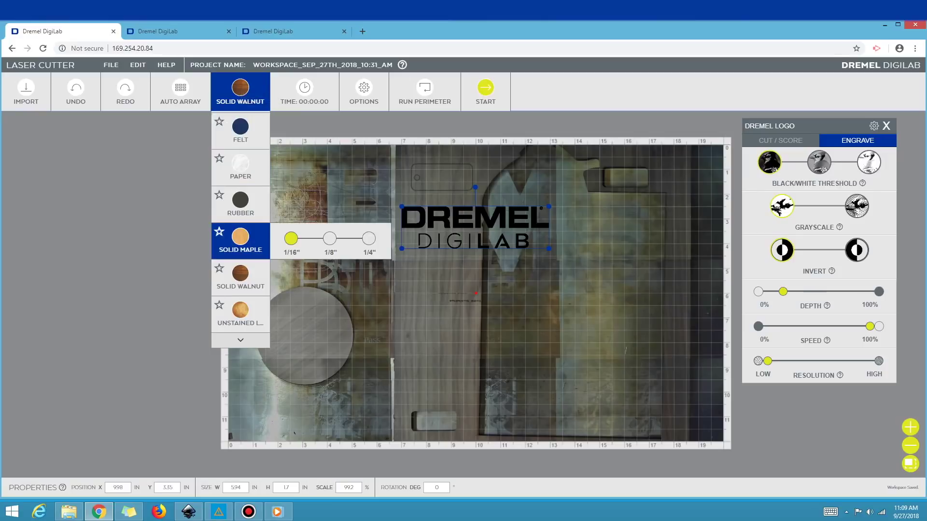
{"action": "scroll", "coordinate": [242, 205], "scroll_direction": "up", "scroll_amount": 3}
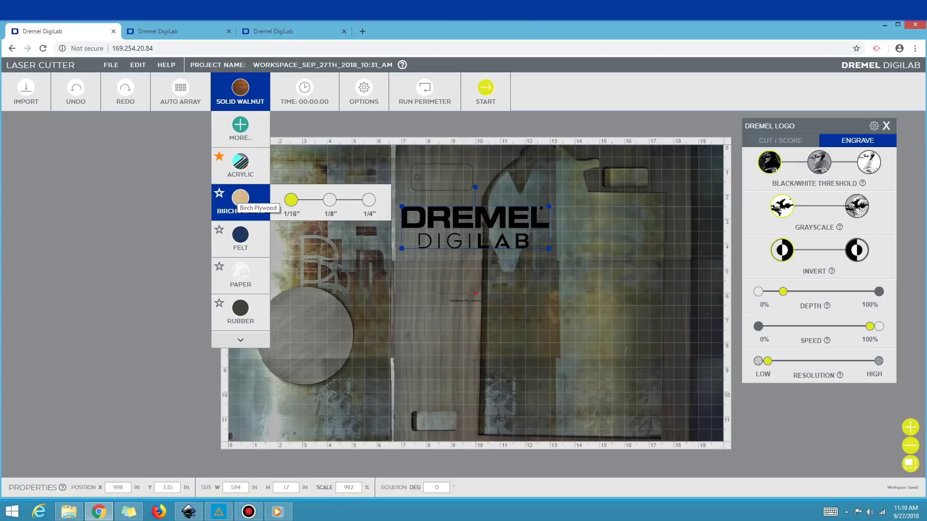
{"action": "scroll", "coordinate": [240, 227], "scroll_direction": "down", "scroll_amount": 2}
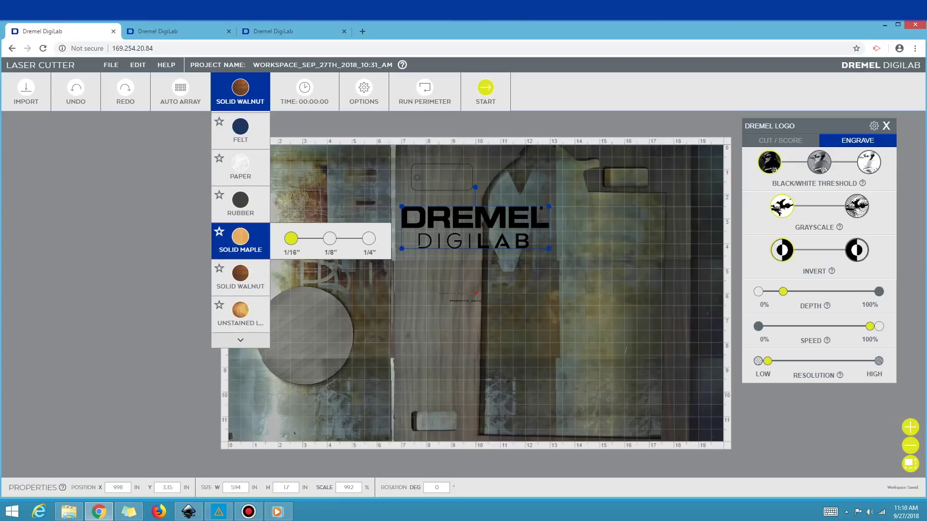
{"action": "scroll", "coordinate": [240, 193], "scroll_direction": "up", "scroll_amount": 2}
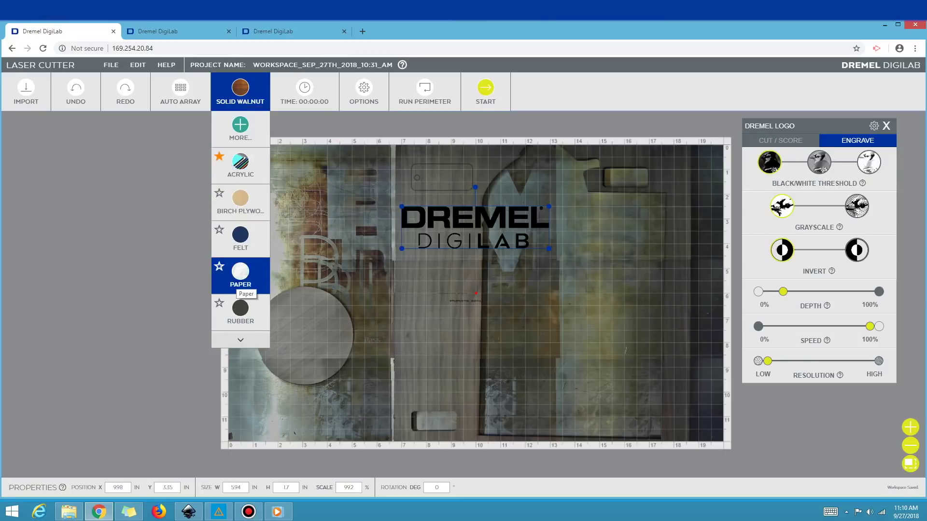
{"action": "mouse_move", "coordinate": [243, 213]}
{"action": "scroll", "coordinate": [244, 219], "scroll_direction": "down", "scroll_amount": 1}
{"action": "scroll", "coordinate": [244, 218], "scroll_direction": "down", "scroll_amount": 3}
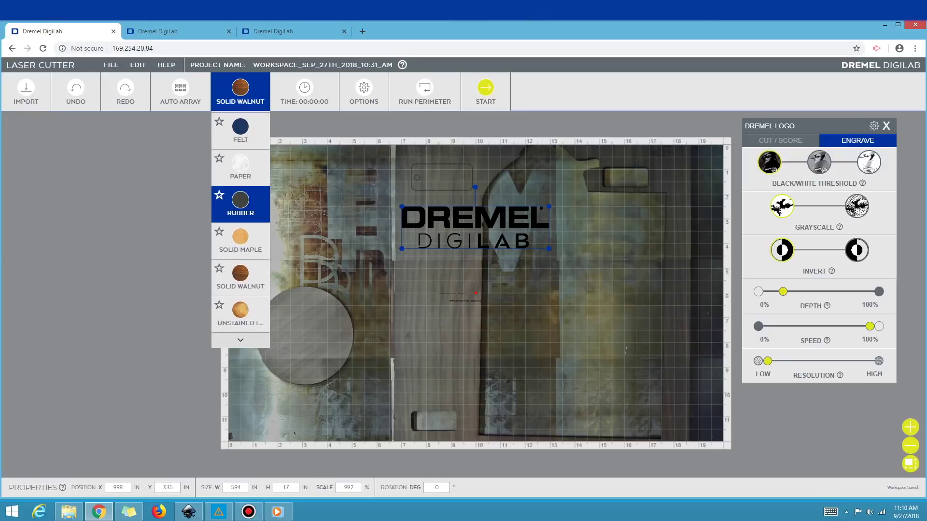
{"action": "mouse_move", "coordinate": [241, 241]}
{"action": "mouse_move", "coordinate": [240, 278]}
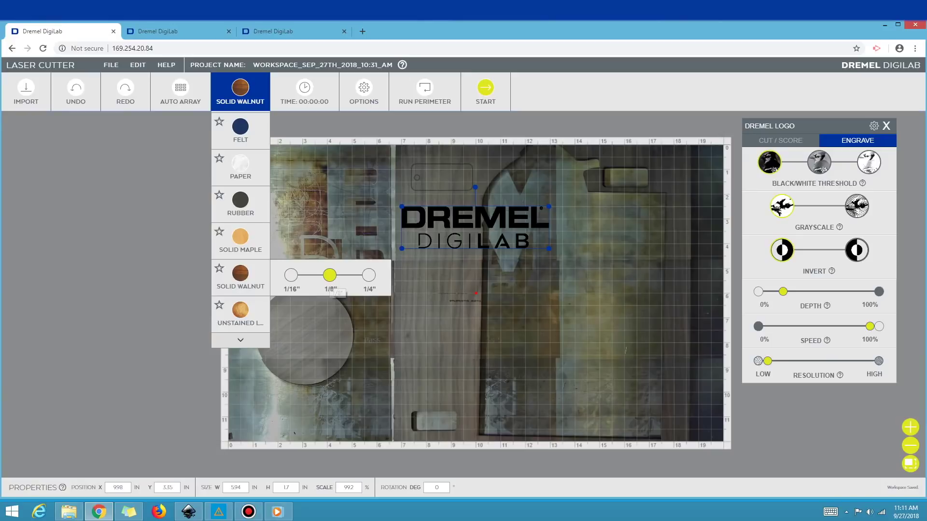
{"action": "left_click", "coordinate": [330, 285]}
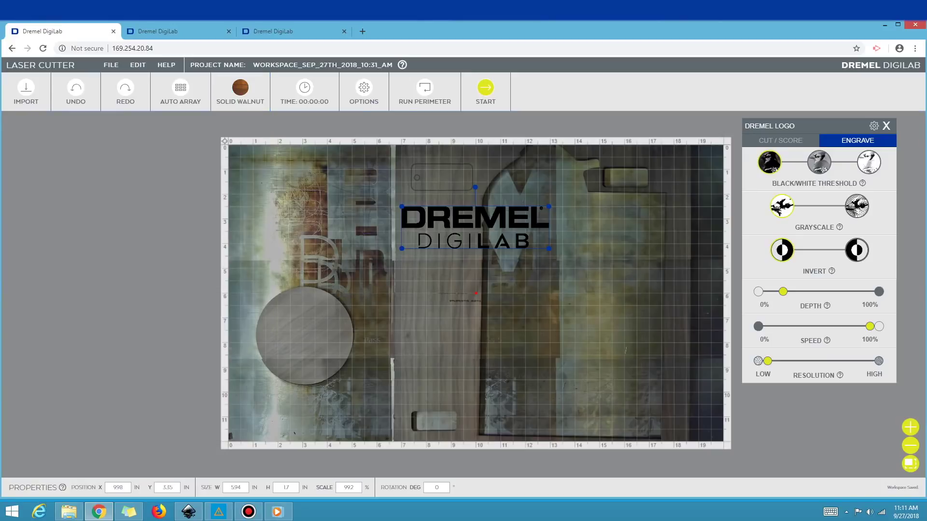
{"action": "key", "text": "Escape"}
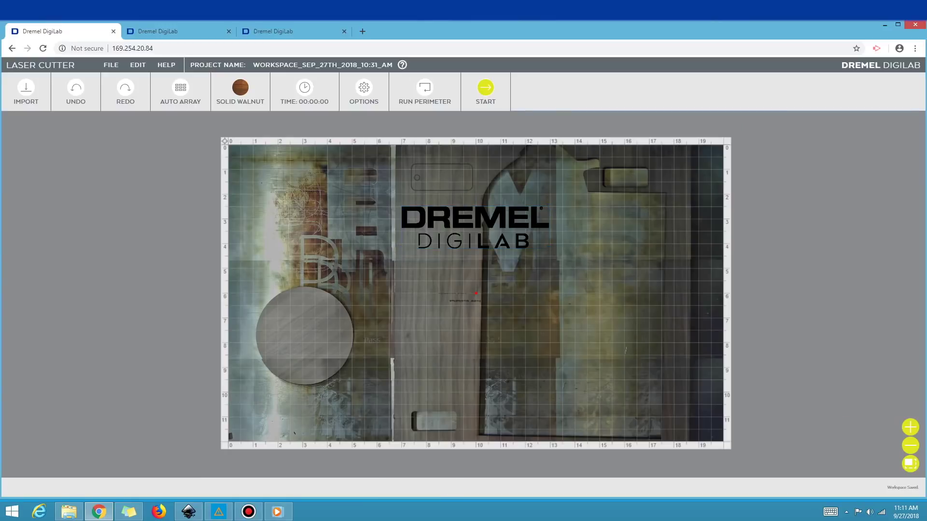
Reselect the Dremel logo and switch the material to Solid Maple at 1/4" thickness
{"action": "left_click", "coordinate": [240, 89]}
{"action": "left_click", "coordinate": [476, 225]}
{"action": "left_click", "coordinate": [241, 90]}
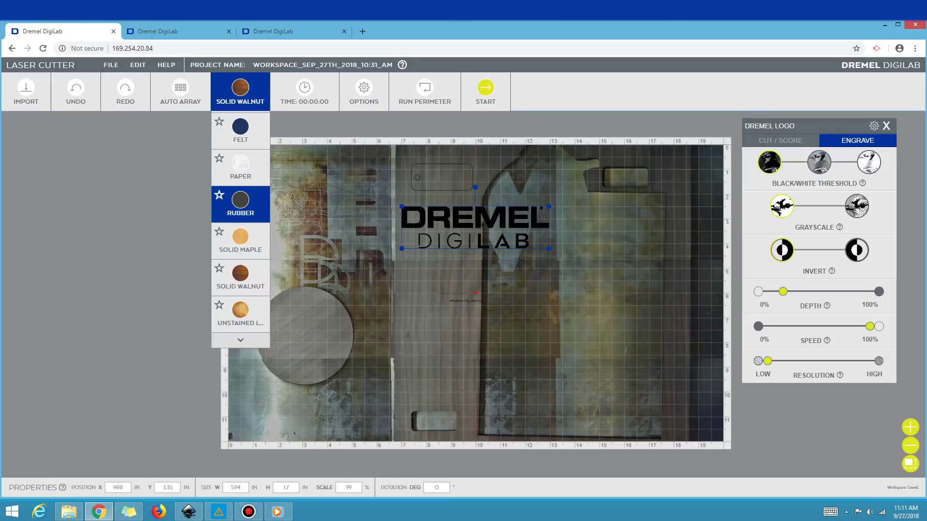
{"action": "left_click", "coordinate": [241, 90]}
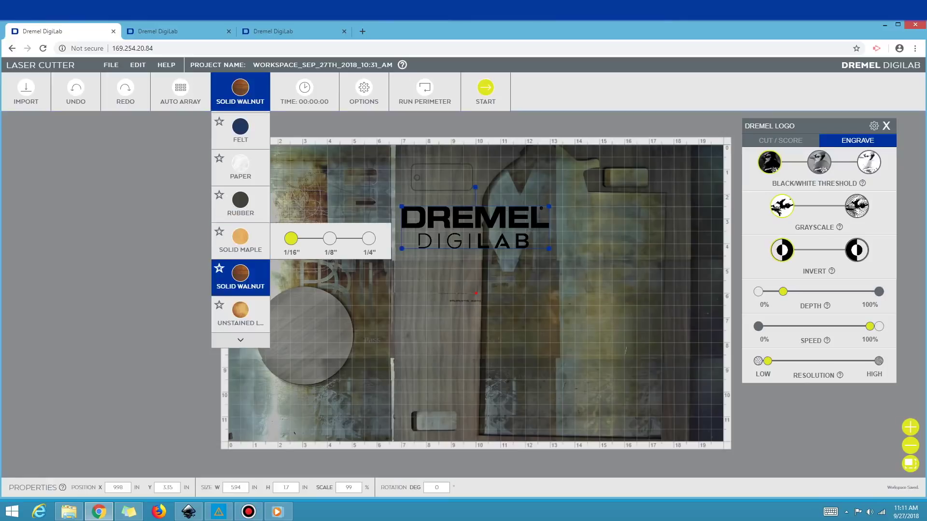
{"action": "left_click", "coordinate": [369, 238]}
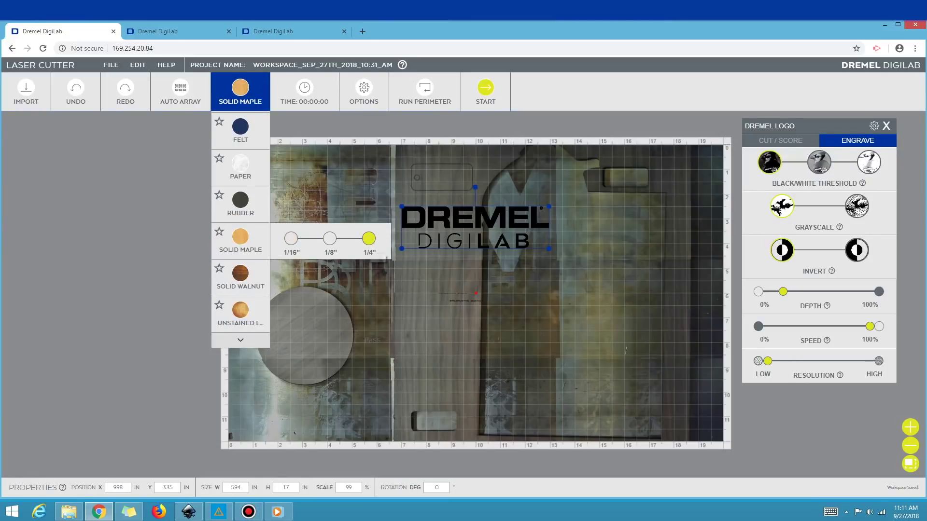
Change the material back to Solid Walnut at 1/8" thickness and deselect the logo
{"action": "mouse_move", "coordinate": [241, 278]}
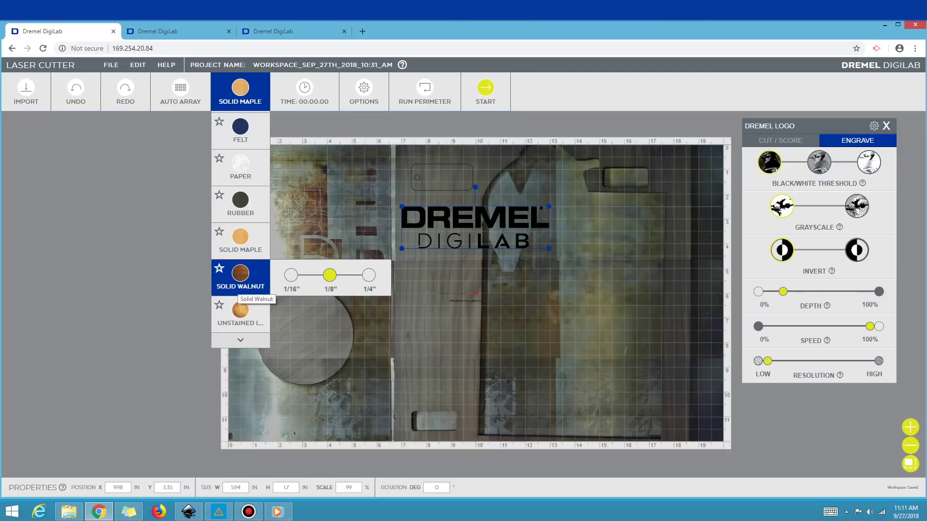
{"action": "left_click", "coordinate": [291, 275]}
{"action": "left_click", "coordinate": [329, 275]}
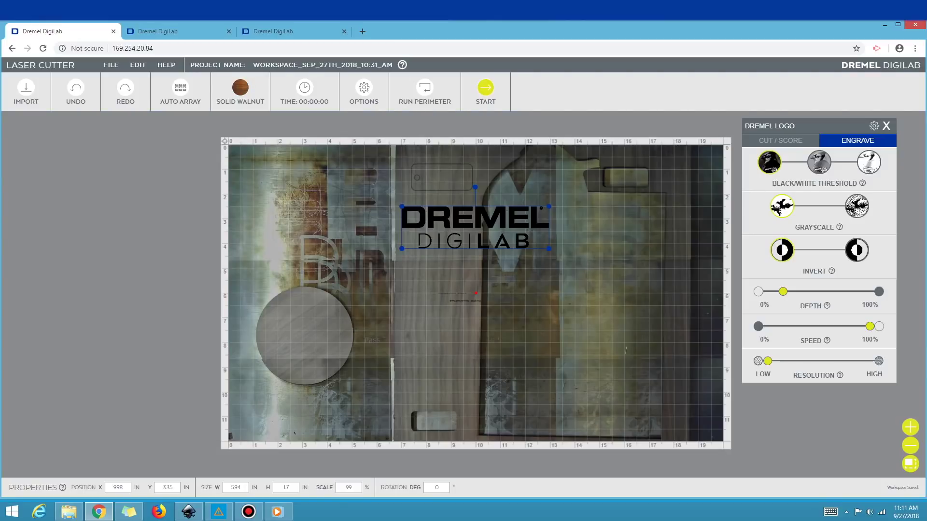
{"action": "key", "text": "Escape"}
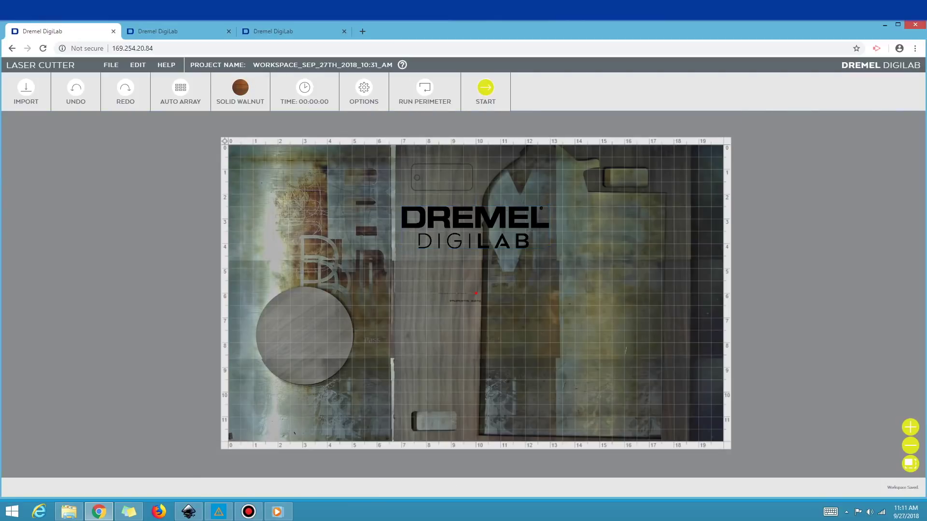
Select the keychain outline, switch the material to Rubber, and return it to 1/8" Solid Walnut
{"action": "left_click", "coordinate": [442, 177]}
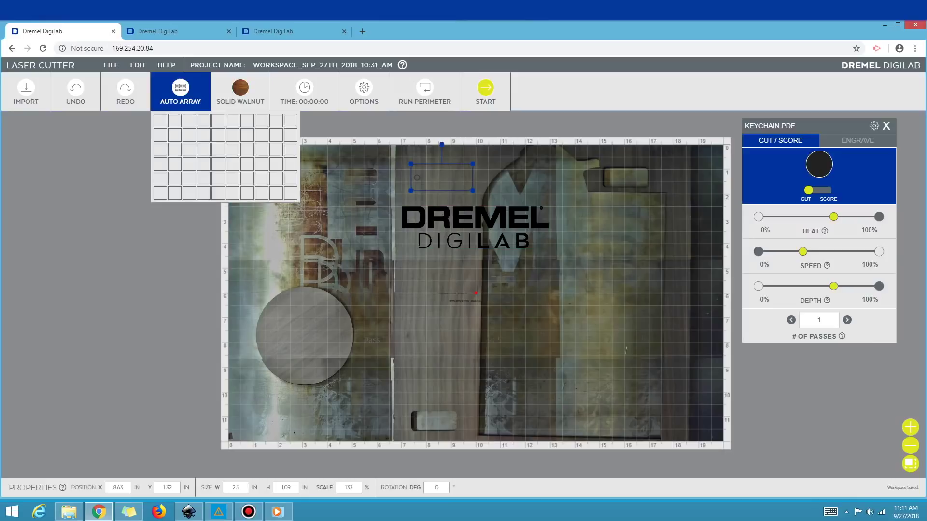
{"action": "mouse_move", "coordinate": [240, 92]}
{"action": "left_click", "coordinate": [240, 203]}
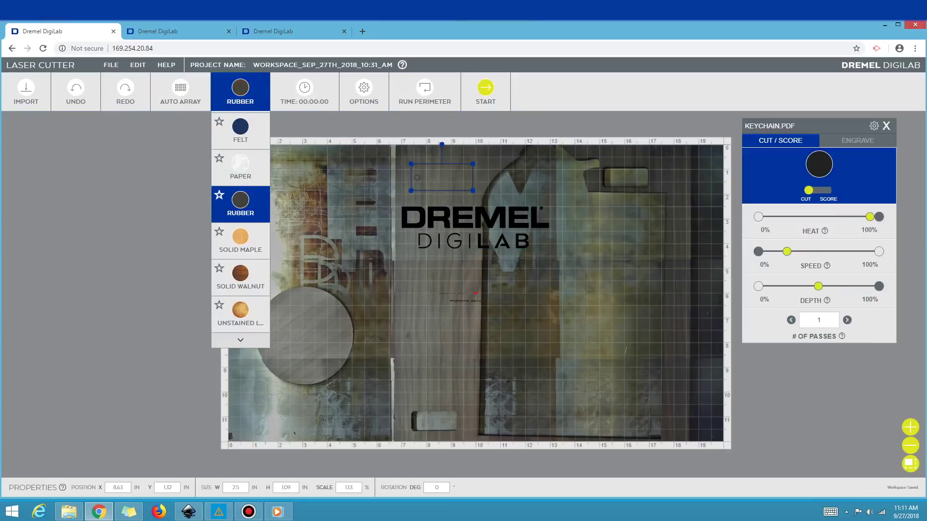
{"action": "mouse_move", "coordinate": [240, 277]}
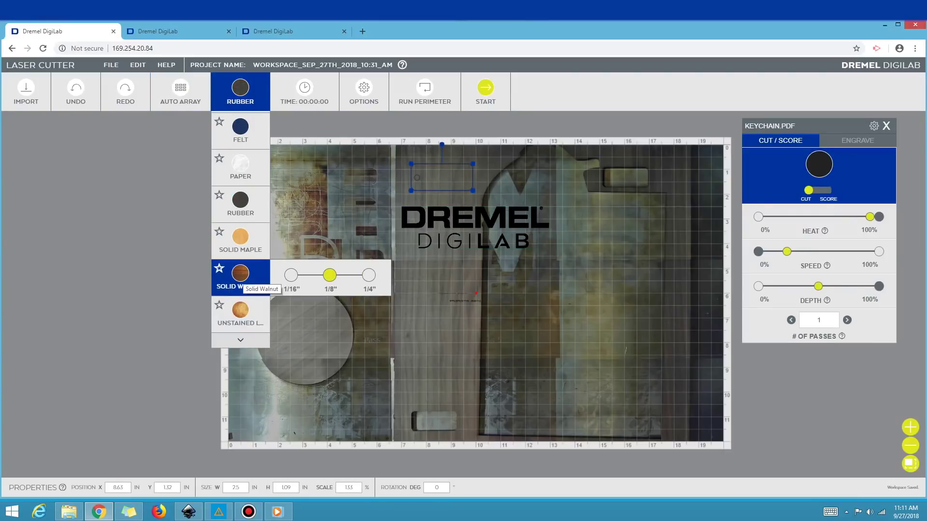
{"action": "left_click", "coordinate": [330, 275]}
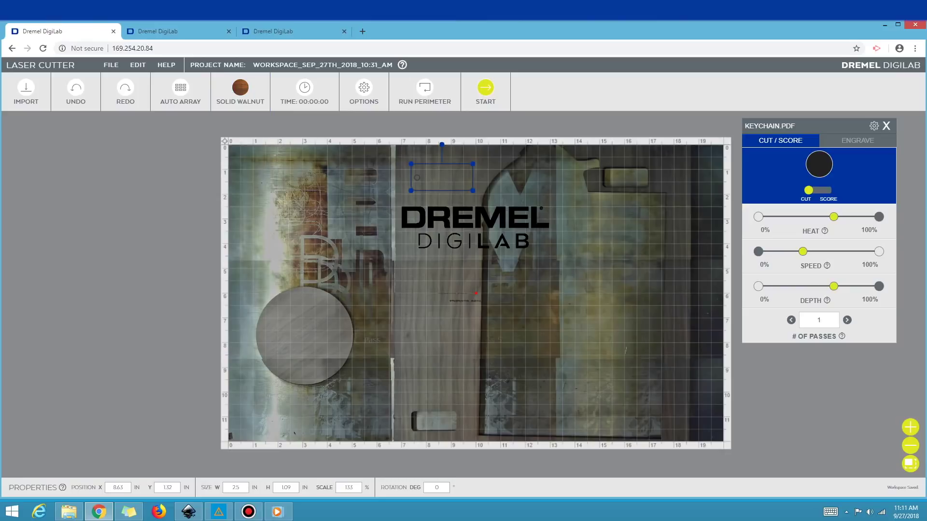
Adjust the keychain's cut settings by raising the heat slightly, increasing the speed considerably and lowering the depth
{"action": "mouse_move", "coordinate": [833, 217]}
{"action": "left_mouse_down"}
{"action": "mouse_move", "coordinate": [782, 217]}
{"action": "mouse_move", "coordinate": [848, 217]}
{"action": "mouse_move", "coordinate": [804, 217]}
{"action": "mouse_move", "coordinate": [839, 217]}
{"action": "left_mouse_up"}
{"action": "left_click_drag", "start_coordinate": [803, 251], "coordinate": [858, 251]}
{"action": "left_click_drag", "start_coordinate": [833, 287], "coordinate": [812, 286]}
Reapply the 1/8" Solid Walnut preset to restore the keychain's default heat, speed and depth settings
{"action": "left_click", "coordinate": [240, 92]}
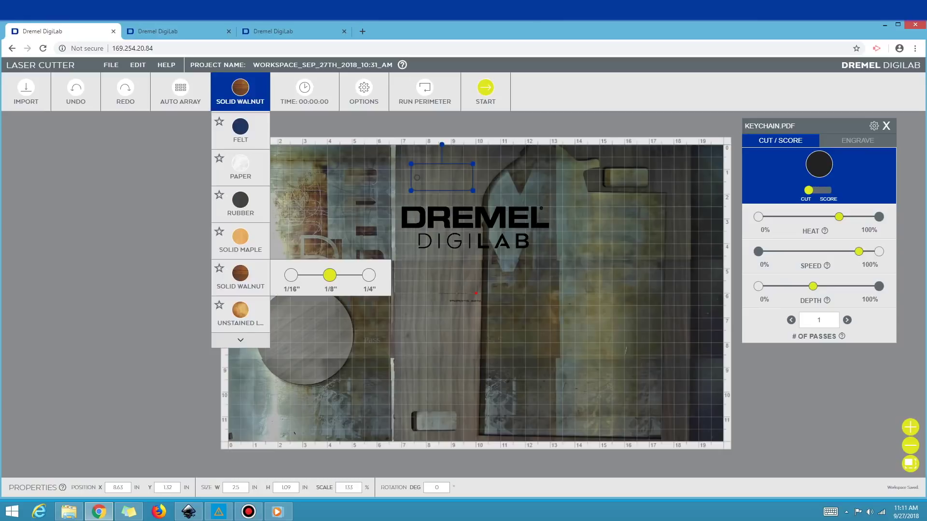
{"action": "scroll", "coordinate": [240, 258], "scroll_direction": "up", "scroll_amount": 3}
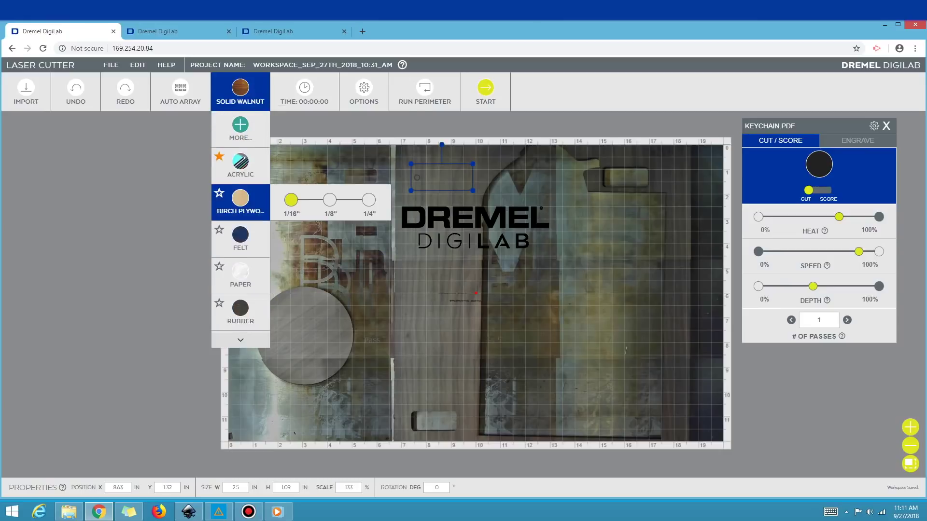
{"action": "scroll", "coordinate": [240, 193], "scroll_direction": "up", "scroll_amount": 1}
{"action": "mouse_move", "coordinate": [240, 162]}
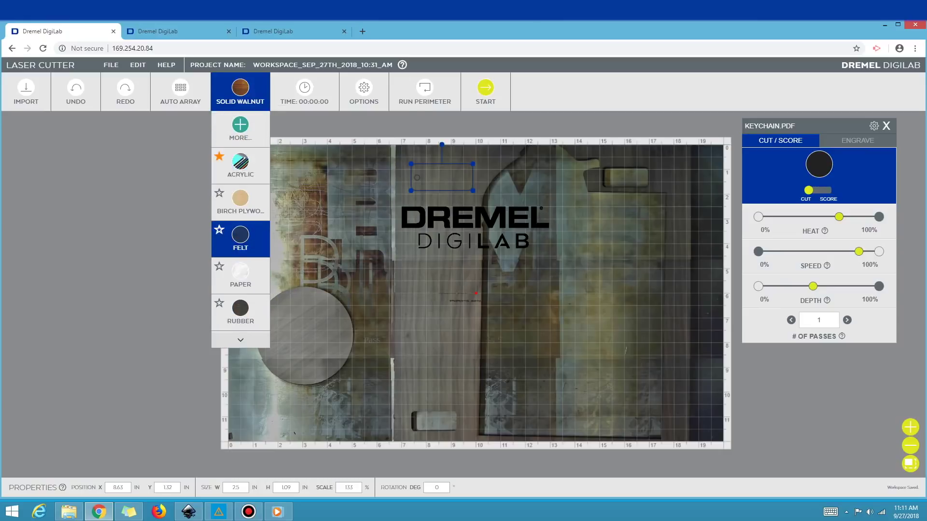
{"action": "scroll", "coordinate": [240, 237], "scroll_direction": "down", "scroll_amount": 3}
{"action": "mouse_move", "coordinate": [240, 237]}
{"action": "mouse_move", "coordinate": [240, 276]}
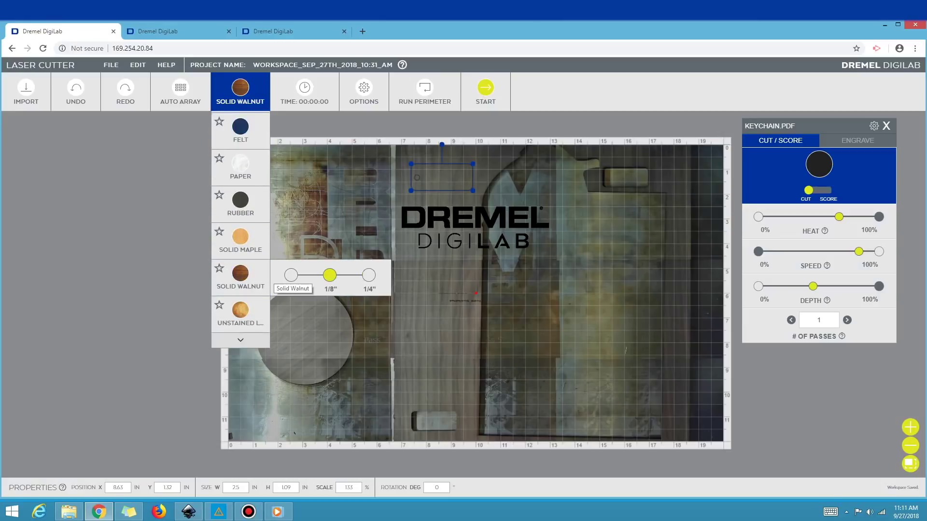
{"action": "left_click", "coordinate": [330, 276]}
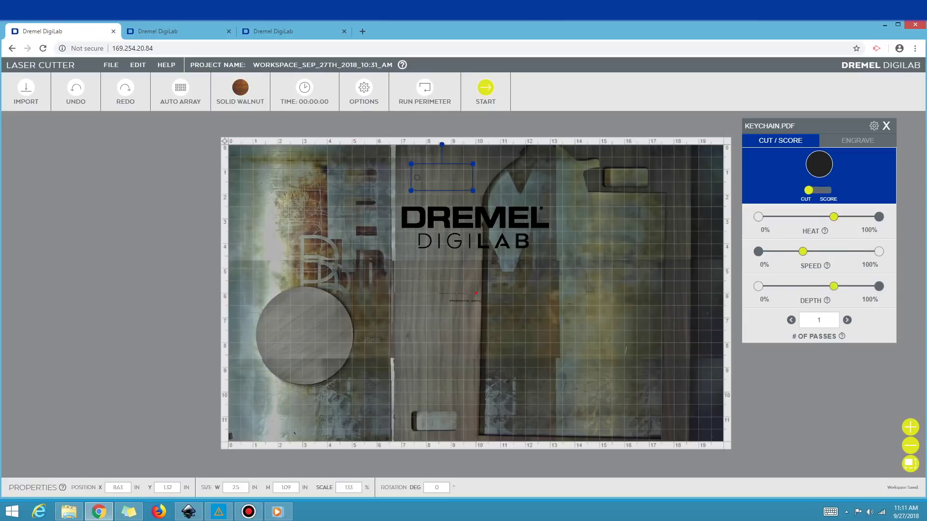
Open the full materials options and display the engrave, score and cut settings of the available Denim material
{"action": "left_click", "coordinate": [240, 92]}
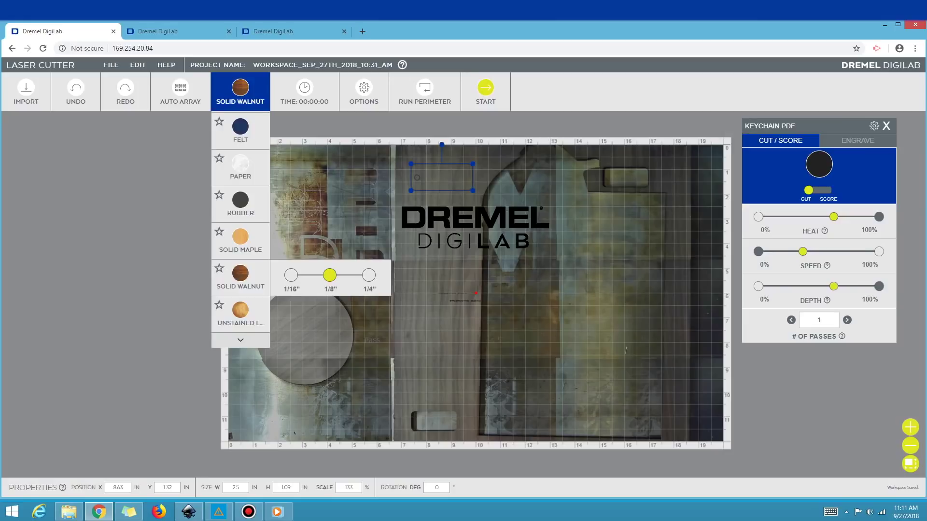
{"action": "scroll", "coordinate": [240, 236], "scroll_direction": "up", "scroll_amount": 3}
{"action": "left_click", "coordinate": [240, 128]}
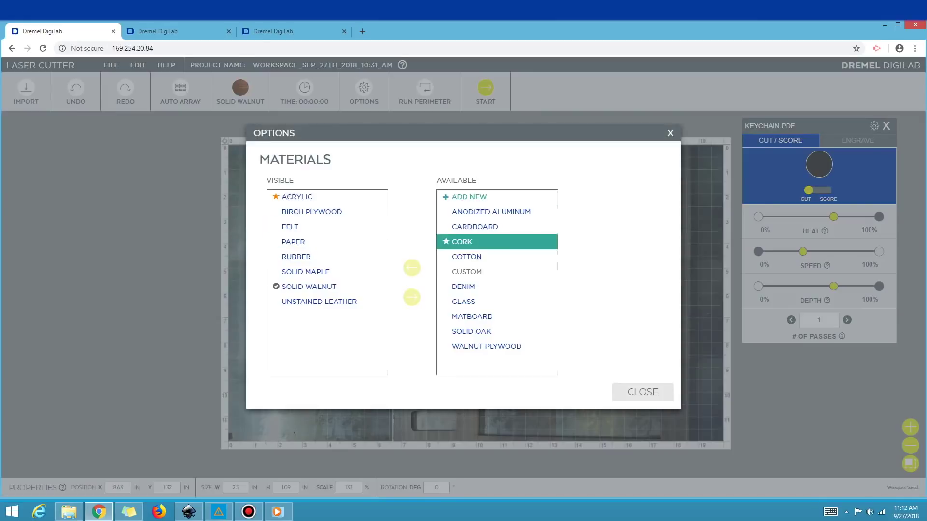
{"action": "left_click", "coordinate": [461, 289]}
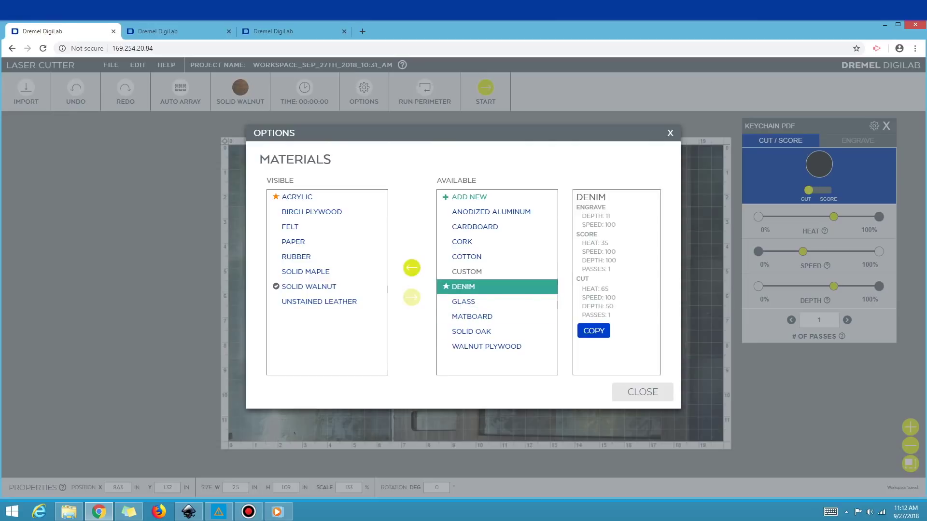
Add a new material named Webinar Material with an engrave speed of 61% and a cut heat of 7%
{"action": "left_click", "coordinate": [469, 197]}
{"action": "left_click", "coordinate": [460, 188]}
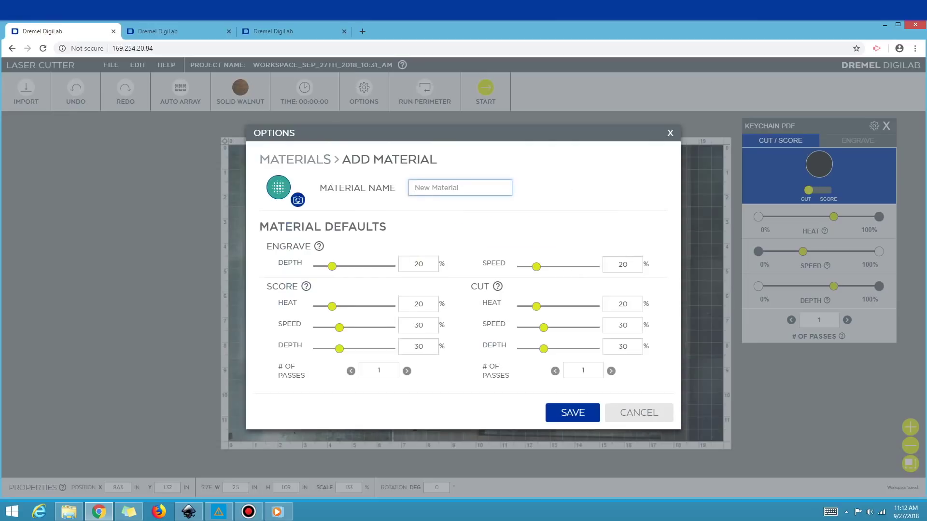
{"action": "type", "text": "Webinar Material"}
{"action": "left_click_drag", "start_coordinate": [536, 266], "coordinate": [567, 267]}
{"action": "left_click_drag", "start_coordinate": [535, 306], "coordinate": [526, 306]}
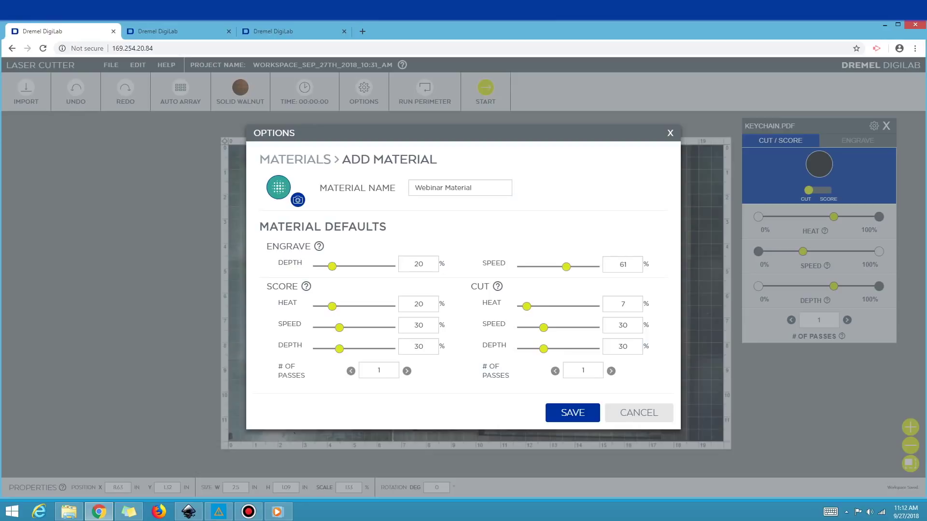
{"action": "left_click", "coordinate": [572, 413]}
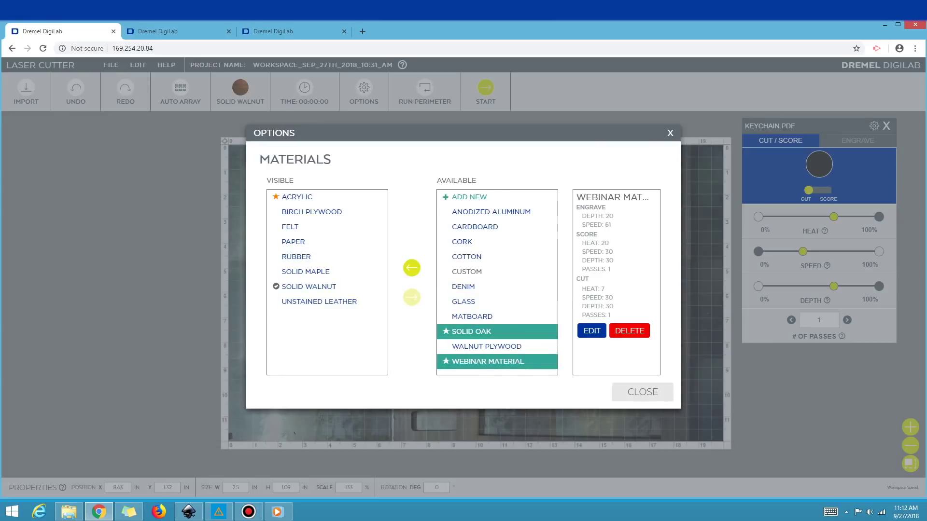
Review the stored engrave, score and cut settings of Solid Oak, Walnut Plywood and Webinar Material
{"action": "left_click", "coordinate": [471, 331]}
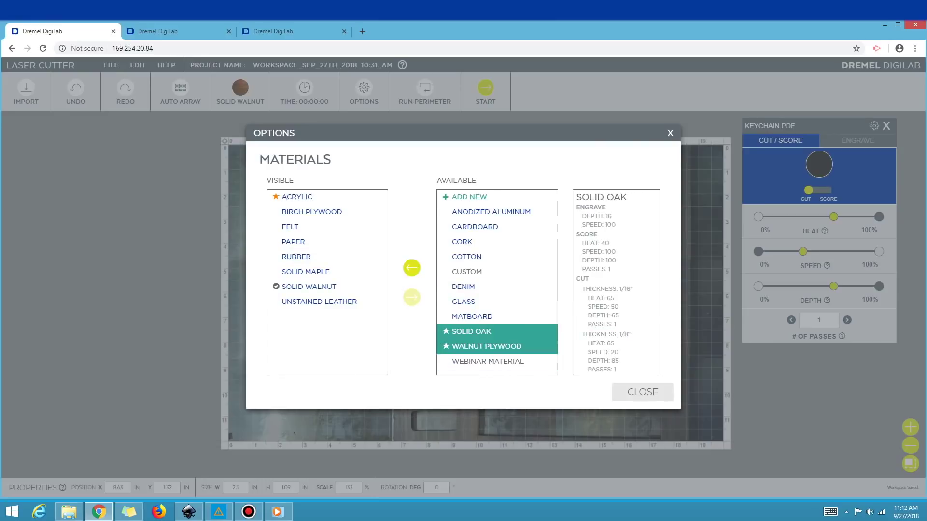
{"action": "left_click", "coordinate": [487, 346]}
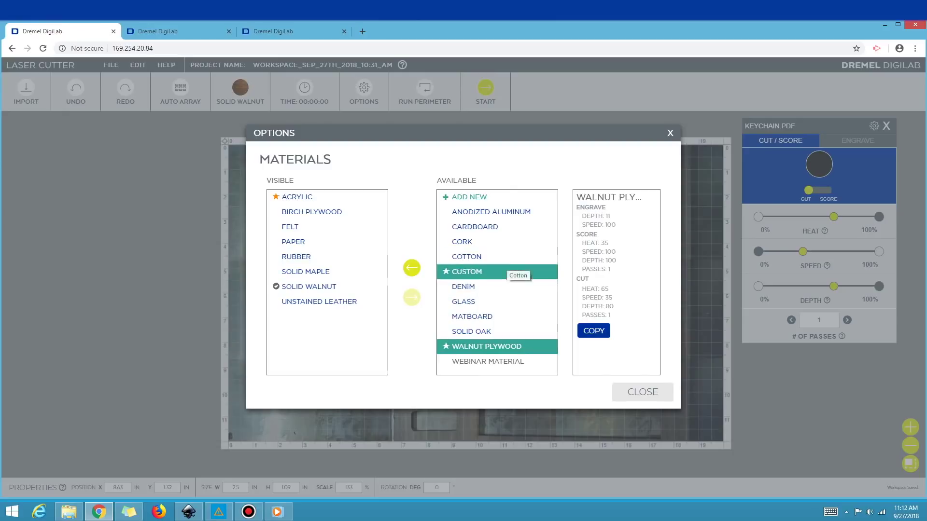
{"action": "left_click", "coordinate": [487, 361]}
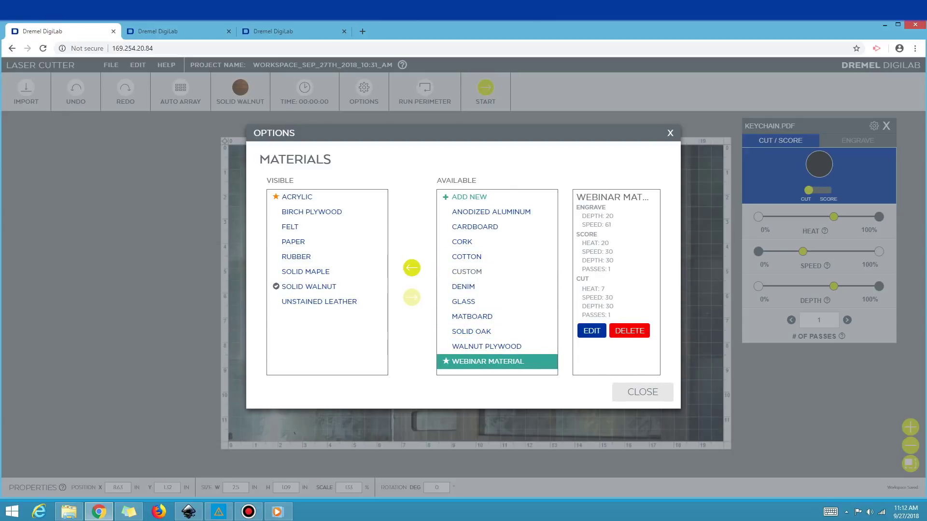
Add Webinar Material and Cork in turn to the visible materials, returning each to the available list, and close the options
{"action": "left_click", "coordinate": [412, 268]}
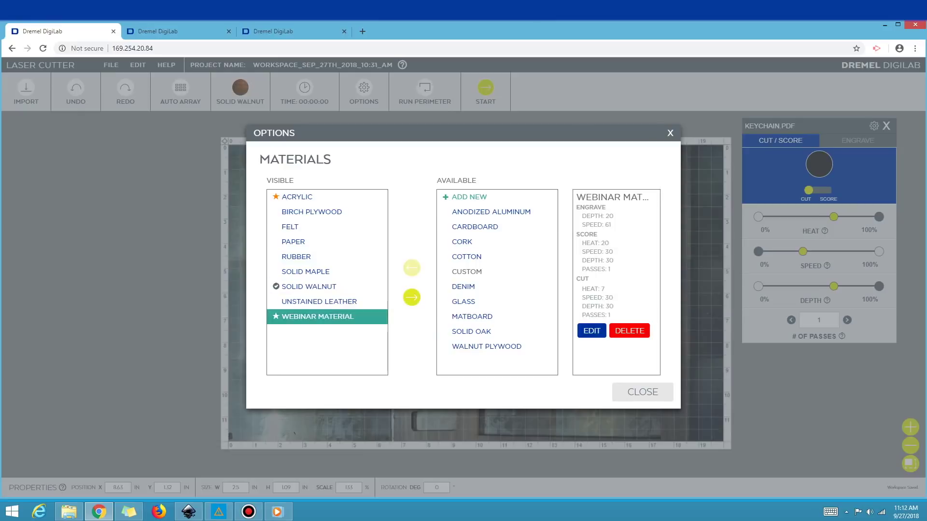
{"action": "left_click", "coordinate": [412, 297]}
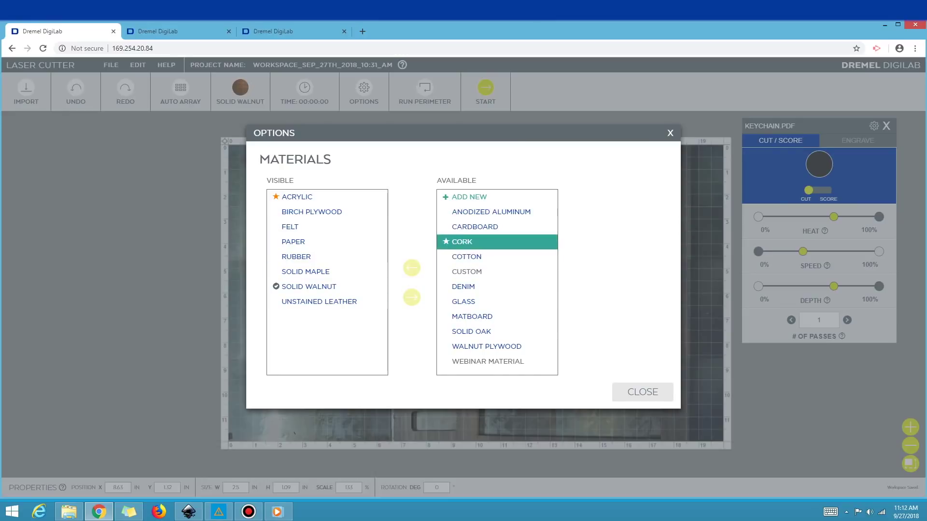
{"action": "left_click", "coordinate": [462, 241]}
{"action": "left_click", "coordinate": [412, 267]}
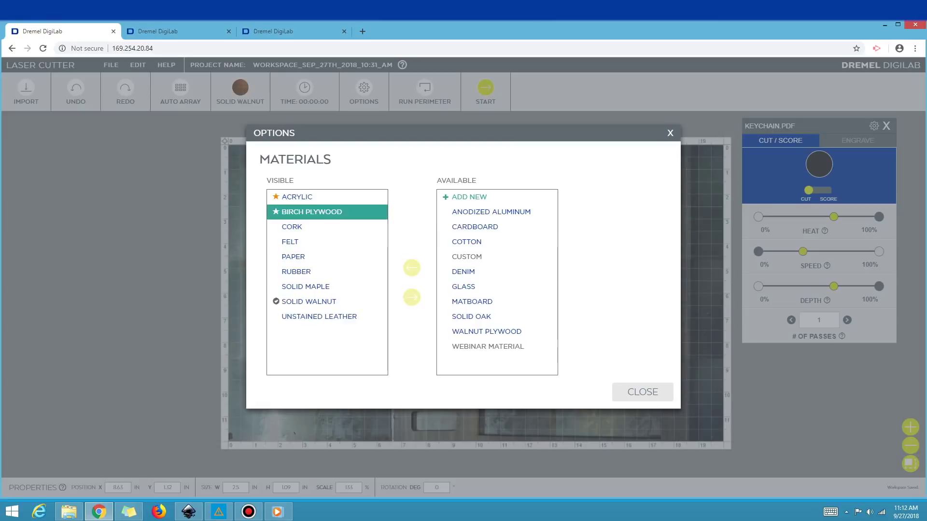
{"action": "left_click", "coordinate": [292, 227]}
{"action": "left_click", "coordinate": [412, 297]}
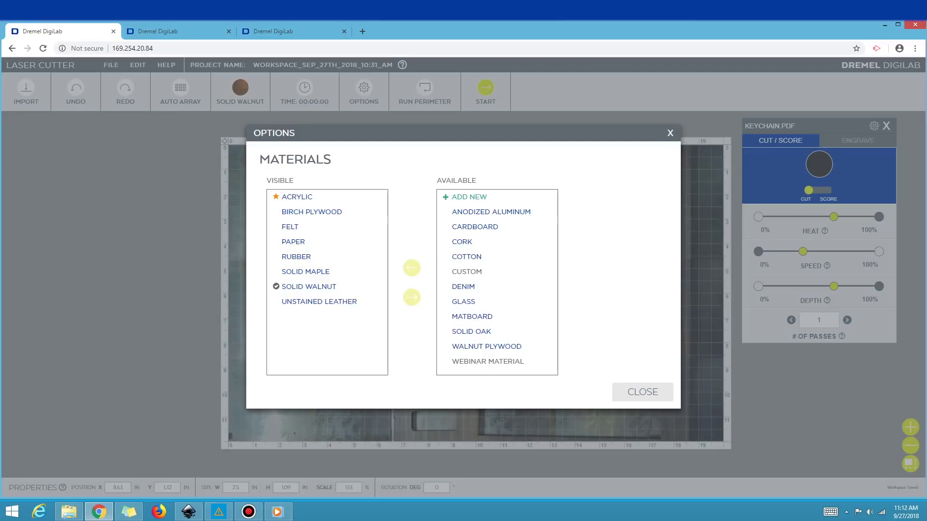
{"action": "left_click", "coordinate": [642, 392]}
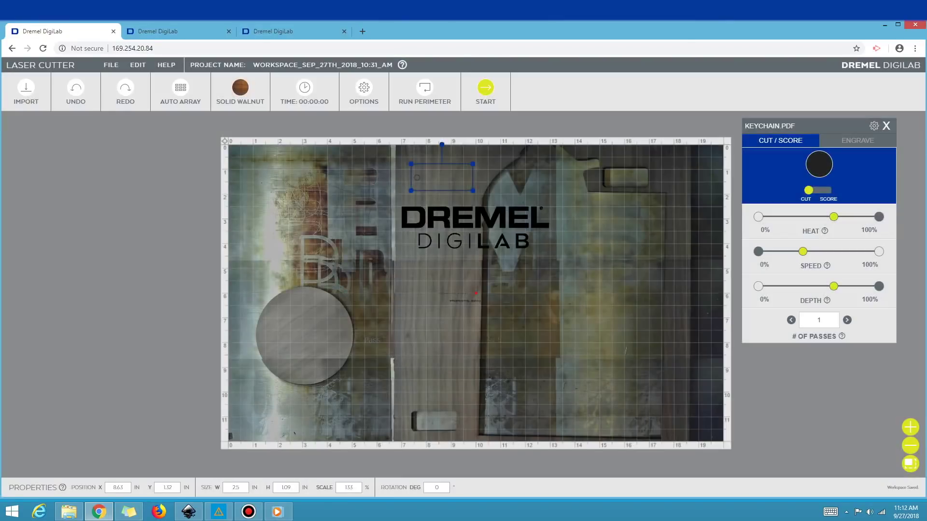
Try several material presets on the keychain outline, including Birch Plywood, Felt and Rubber, ending with Acrylic
{"action": "left_click", "coordinate": [240, 91]}
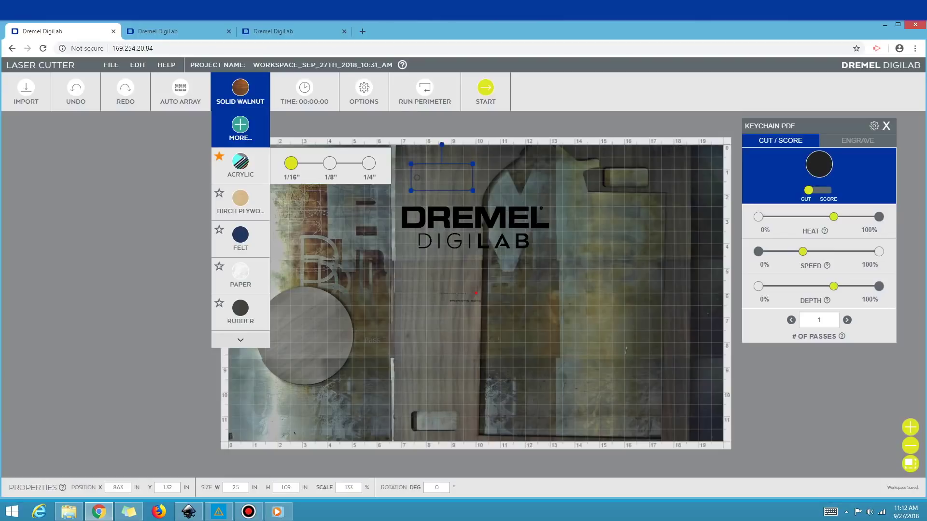
{"action": "left_click", "coordinate": [240, 202]}
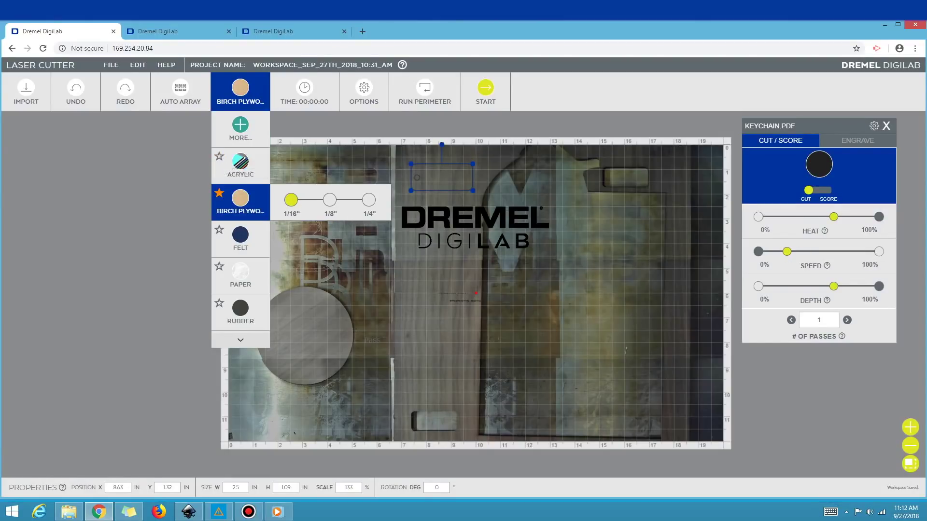
{"action": "left_click", "coordinate": [240, 236]}
{"action": "left_click", "coordinate": [240, 275]}
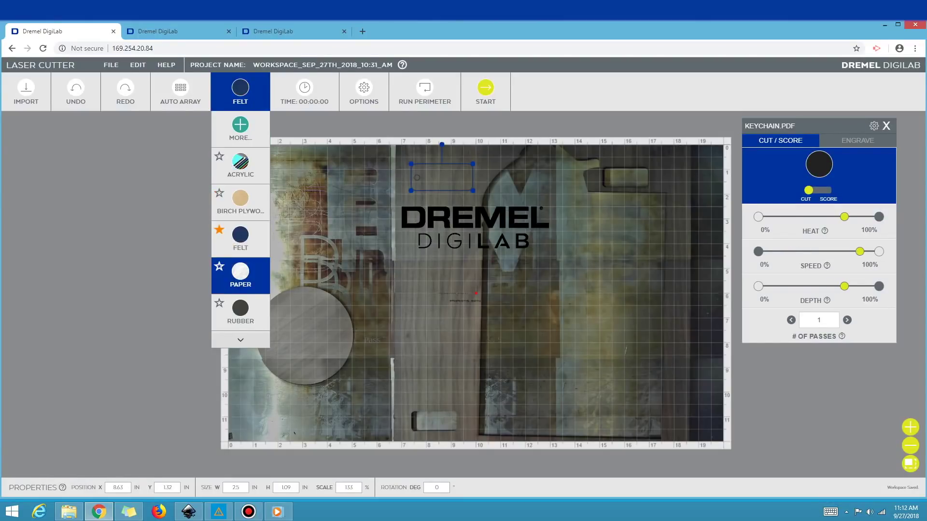
{"action": "left_click", "coordinate": [240, 312]}
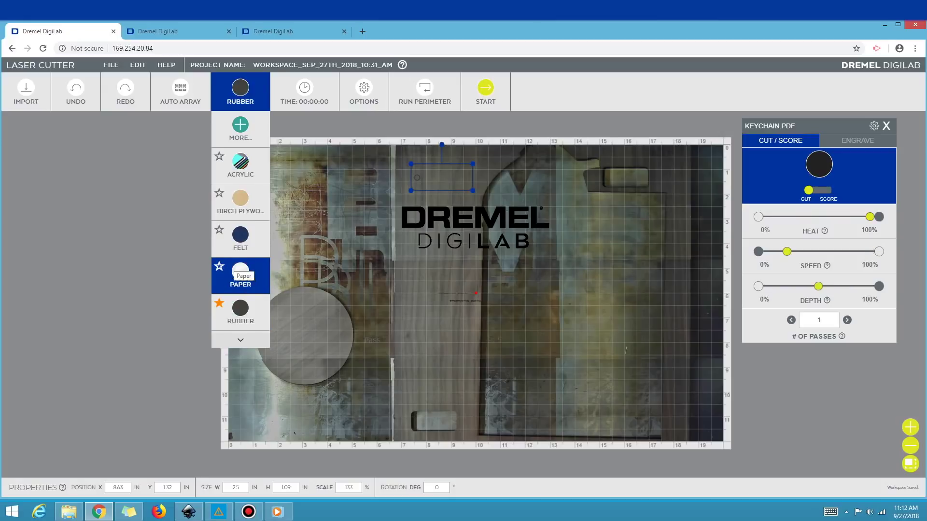
{"action": "scroll", "coordinate": [240, 289], "scroll_direction": "down", "scroll_amount": 2}
{"action": "left_click", "coordinate": [327, 286]}
{"action": "scroll", "coordinate": [240, 217], "scroll_direction": "up", "scroll_amount": 3}
{"action": "left_click", "coordinate": [240, 162]}
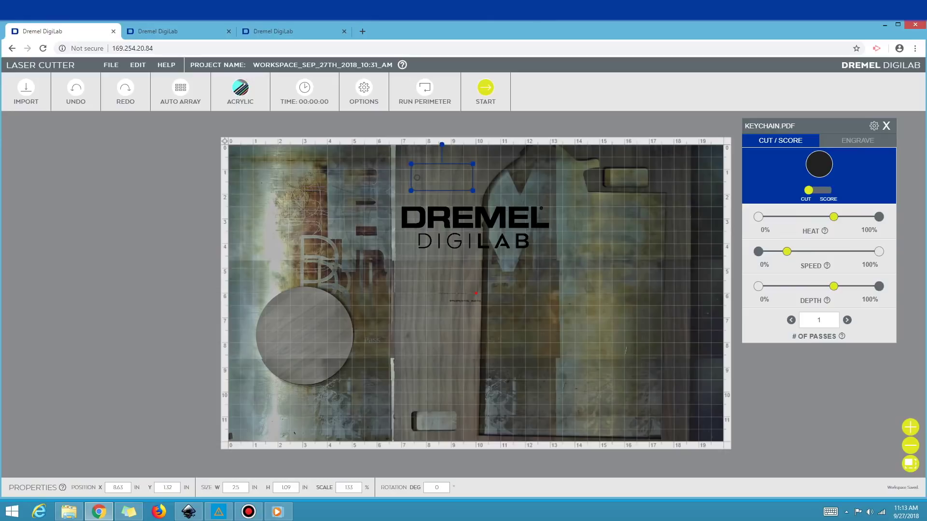
Switch the keychain's material to Unstained Leather and back to Acrylic
{"action": "left_click", "coordinate": [240, 89]}
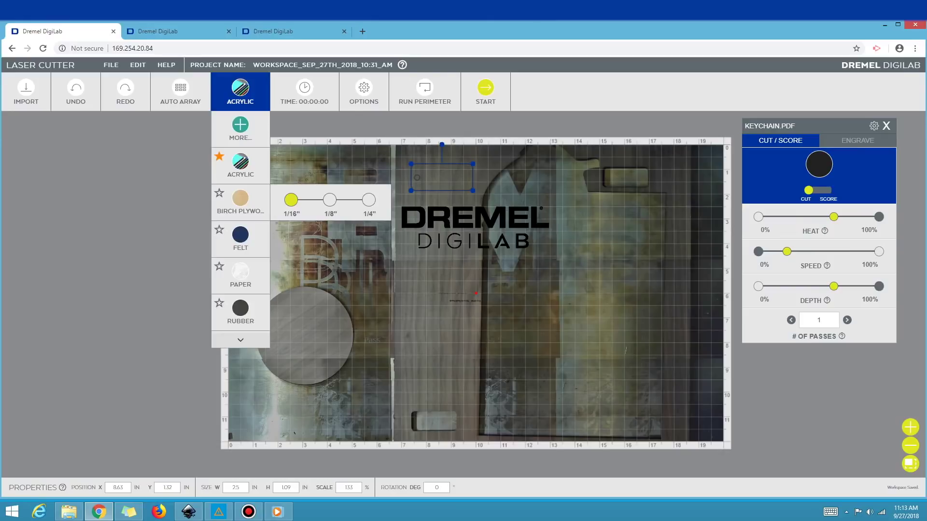
{"action": "scroll", "coordinate": [240, 203], "scroll_direction": "down", "scroll_amount": 3}
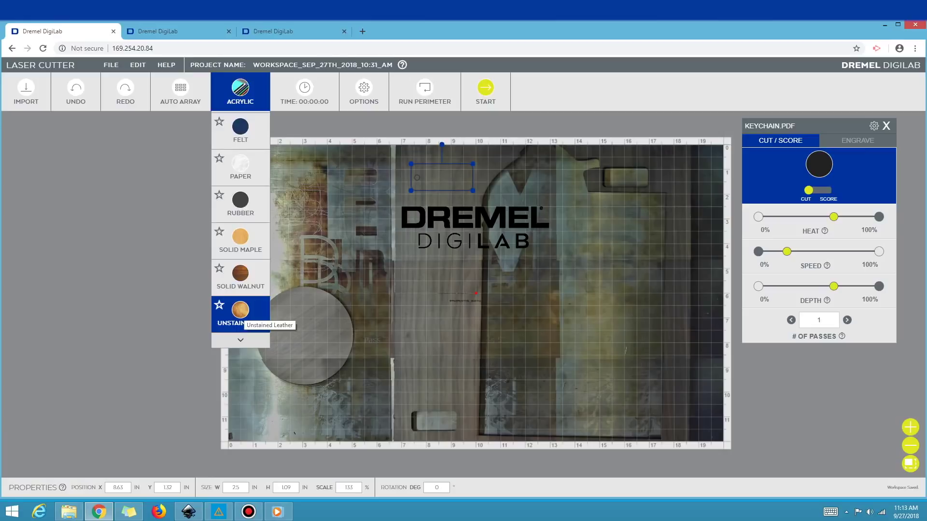
{"action": "left_click", "coordinate": [240, 312]}
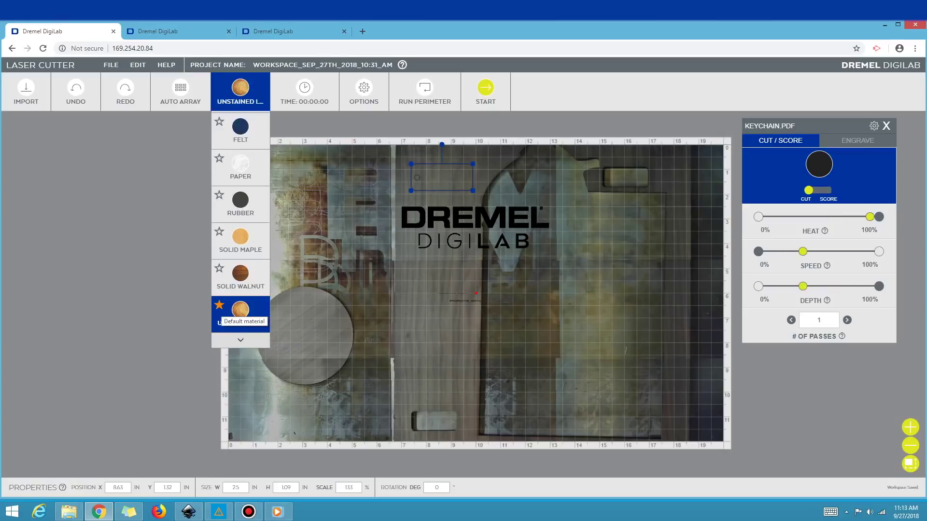
{"action": "mouse_move", "coordinate": [241, 279]}
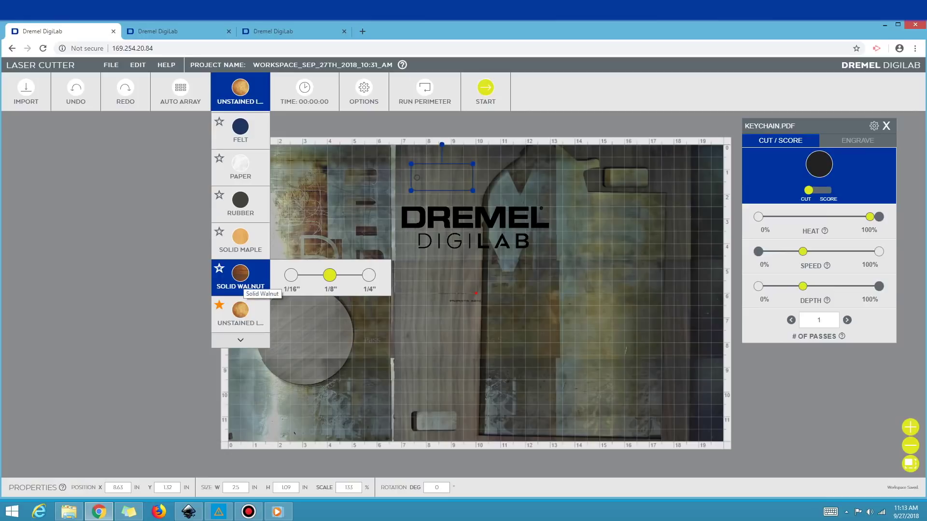
{"action": "scroll", "coordinate": [240, 231], "scroll_direction": "up", "scroll_amount": 3}
{"action": "left_click", "coordinate": [241, 164]}
Set the material to 1/8" Solid Walnut and close the keychain's settings
{"action": "scroll", "coordinate": [240, 198], "scroll_direction": "down", "scroll_amount": 3}
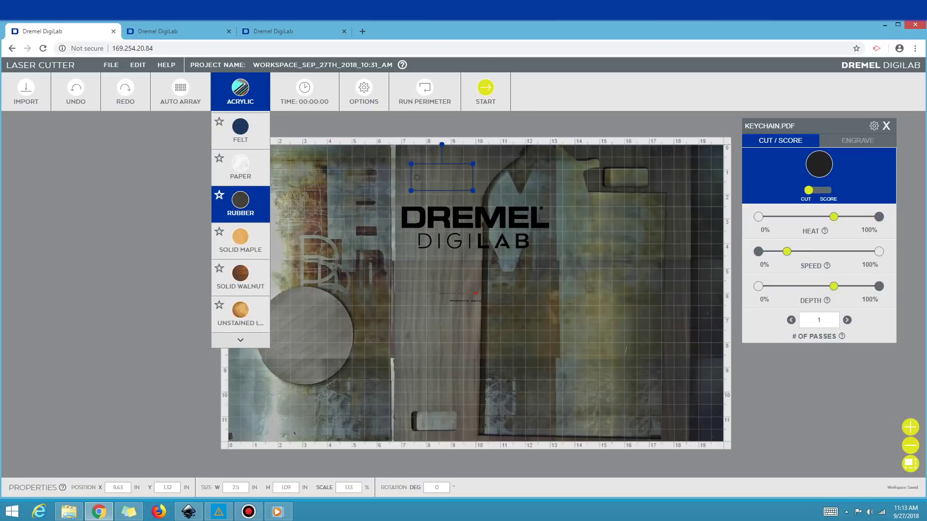
{"action": "mouse_move", "coordinate": [240, 284]}
{"action": "left_click", "coordinate": [330, 275]}
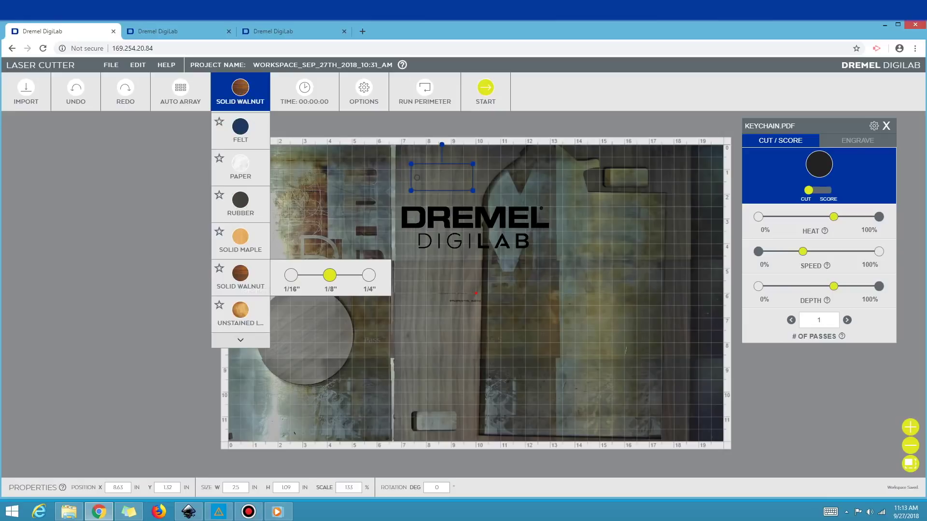
{"action": "left_click", "coordinate": [886, 126]}
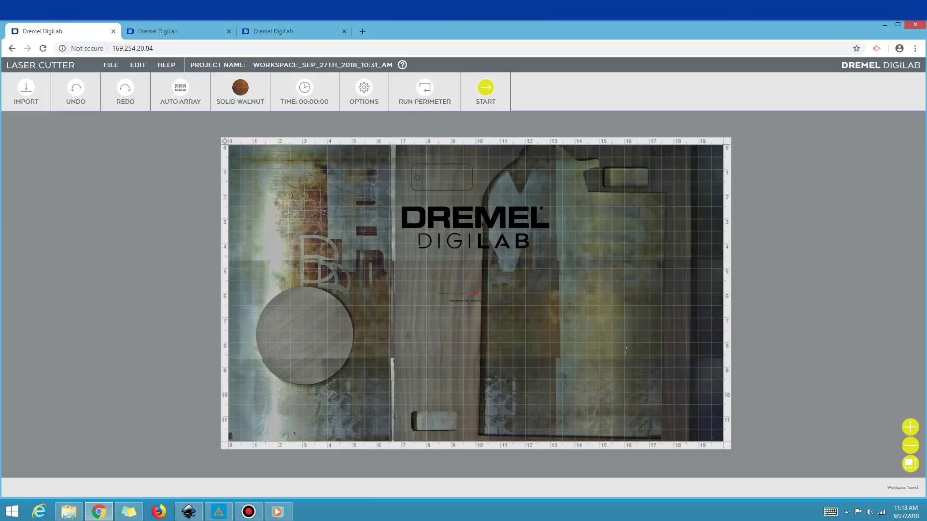
Import only the engraving from skate artwork.pdf and place it low on the bed at about X 9 in, Y 9.85 in
{"action": "left_click", "coordinate": [68, 511]}
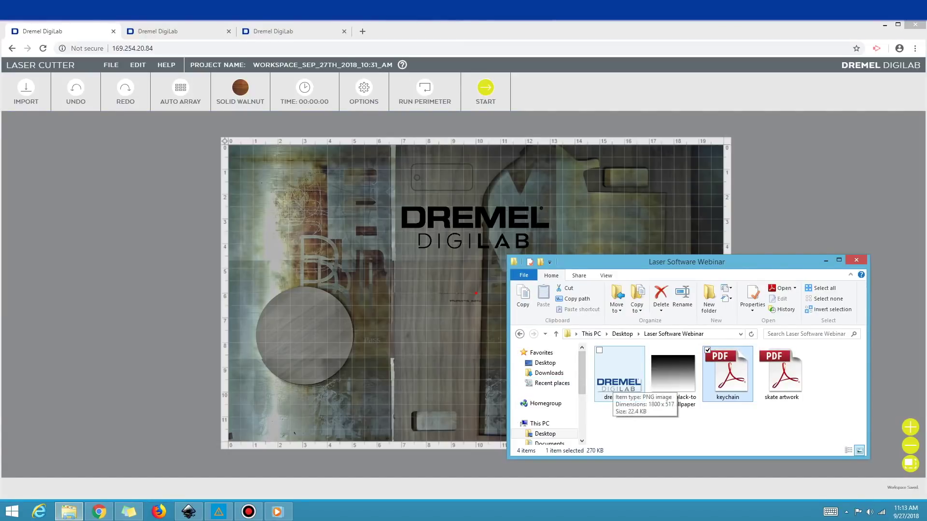
{"action": "left_click_drag", "start_coordinate": [781, 371], "coordinate": [294, 251]}
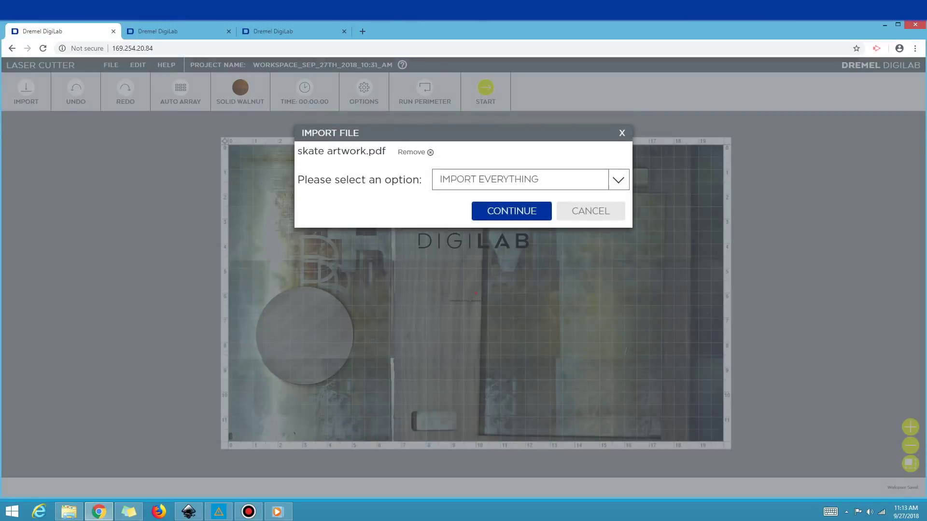
{"action": "left_click", "coordinate": [521, 179]}
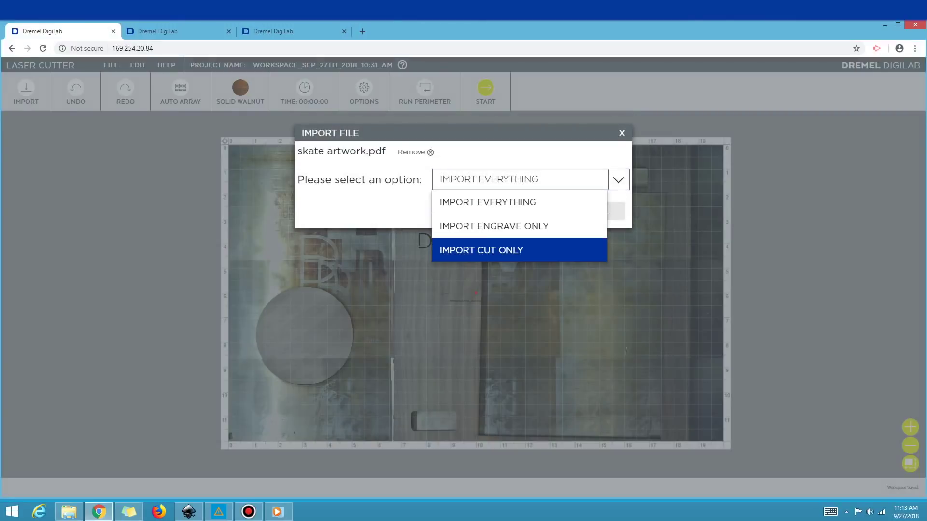
{"action": "left_click", "coordinate": [494, 226]}
{"action": "left_click", "coordinate": [507, 211]}
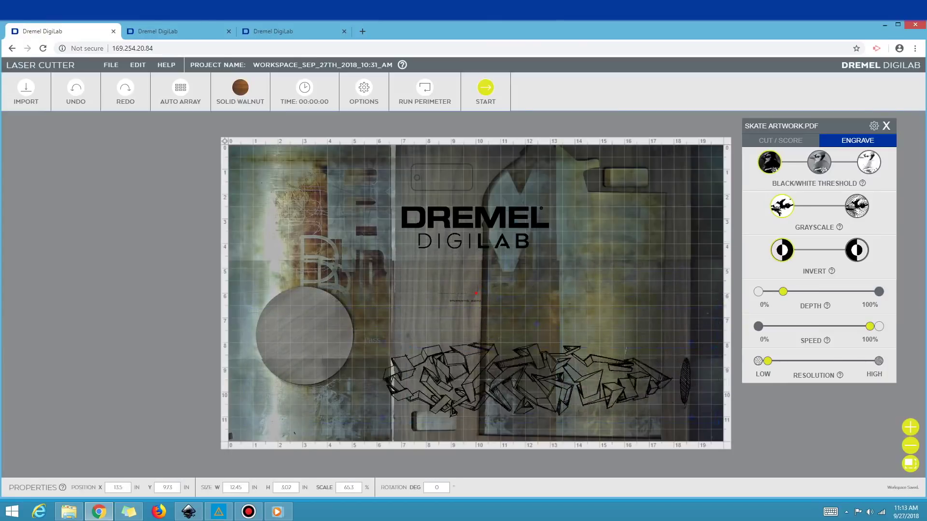
{"action": "left_click_drag", "start_coordinate": [296, 428], "coordinate": [296, 425]}
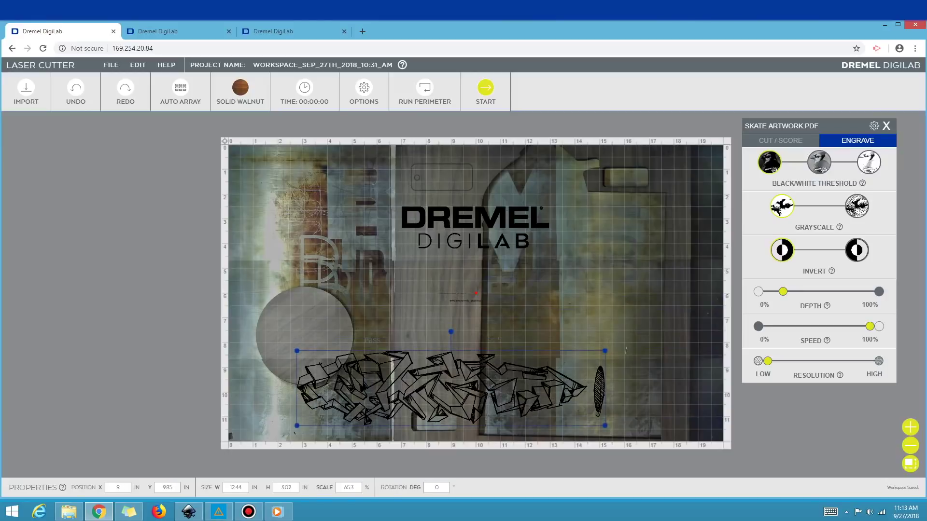
Import the image gradient-black-to-white-wallpaper-2.png from the Laser Software Webinar folder onto the left side of the bed
{"action": "left_click", "coordinate": [69, 512]}
{"action": "left_click_drag", "start_coordinate": [673, 379], "coordinate": [347, 263]}
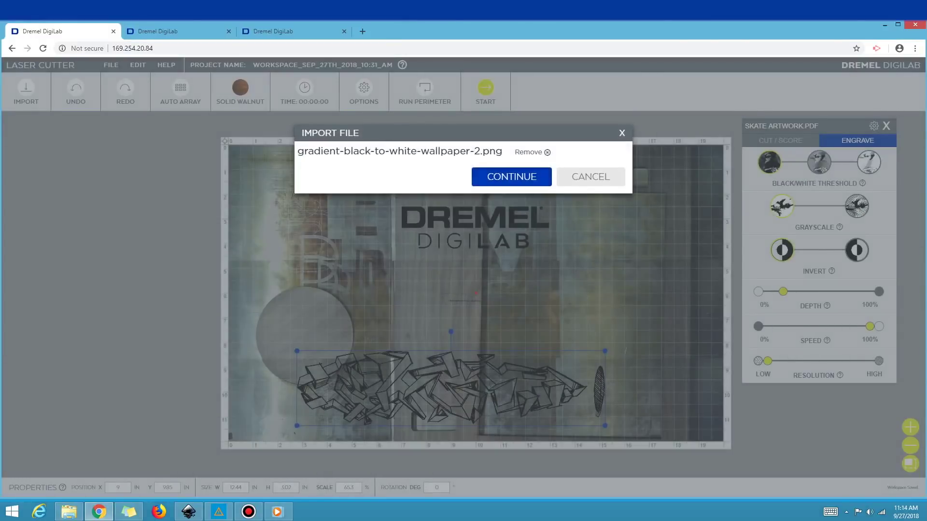
{"action": "left_click", "coordinate": [512, 177]}
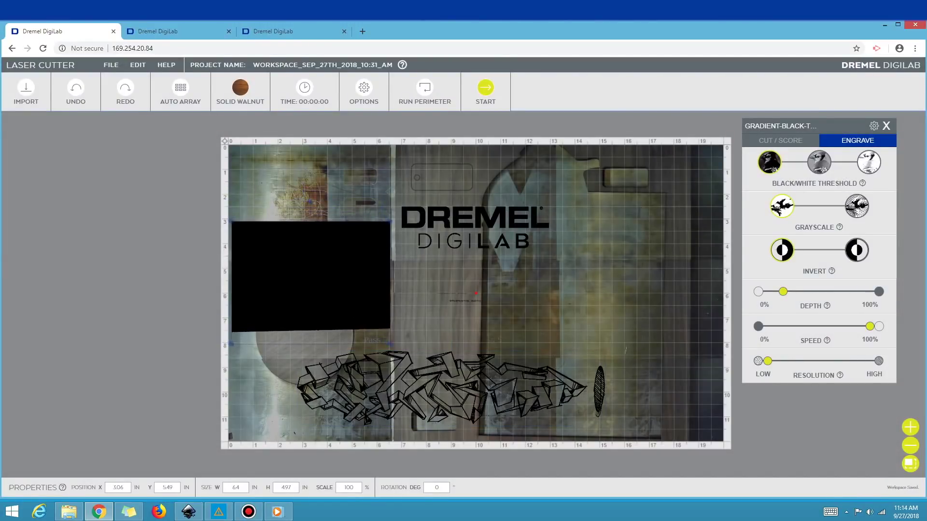
Enlarge the Dremel DigiLab logo to about 7.55 in wide and place it at about X 13.78 in, Y 5.58 in
{"action": "left_click_drag", "start_coordinate": [475, 227], "coordinate": [479, 228]}
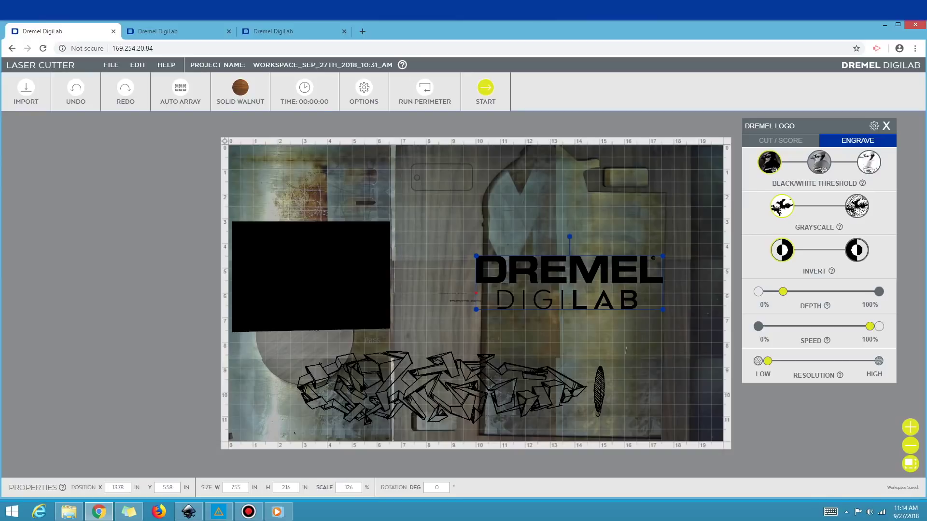
{"action": "mouse_move", "coordinate": [863, 184]}
Invert the skate artwork's engraving and delete the artwork from the bed
{"action": "left_click", "coordinate": [450, 388]}
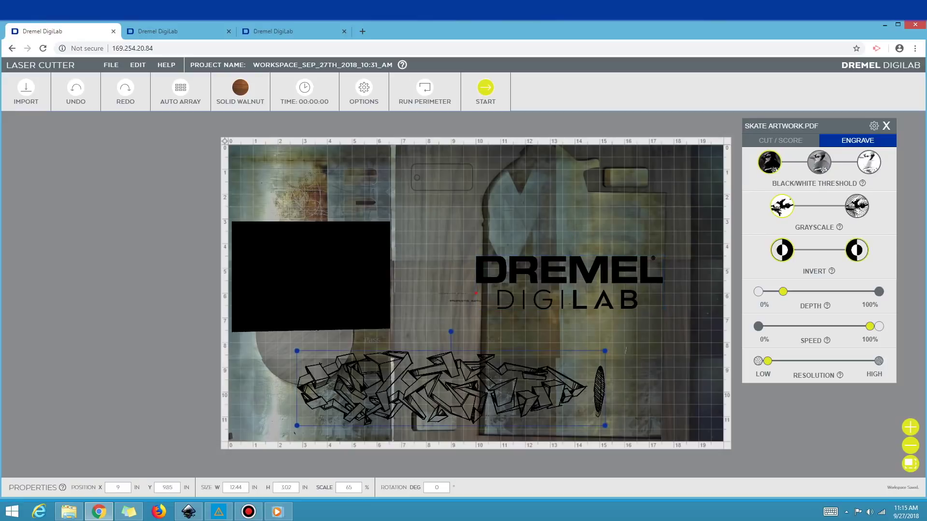
{"action": "left_click", "coordinate": [857, 250]}
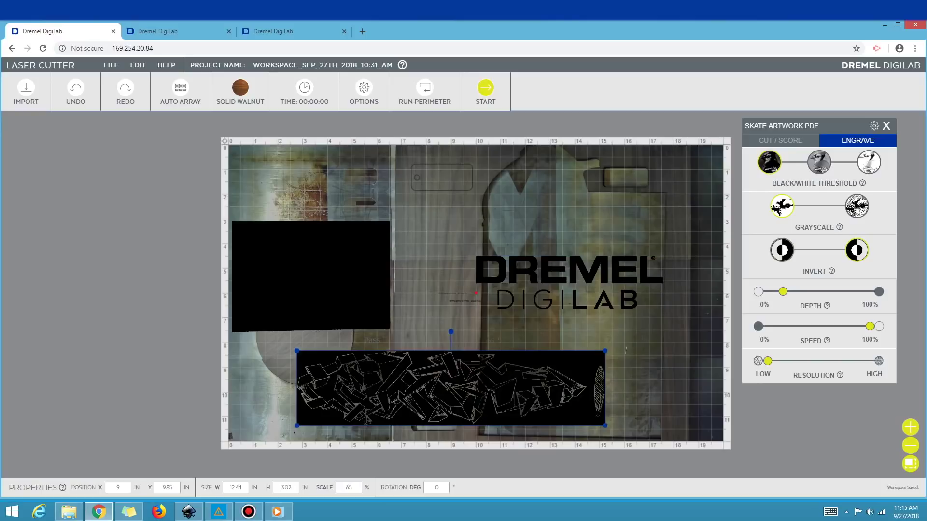
{"action": "key", "text": "Delete"}
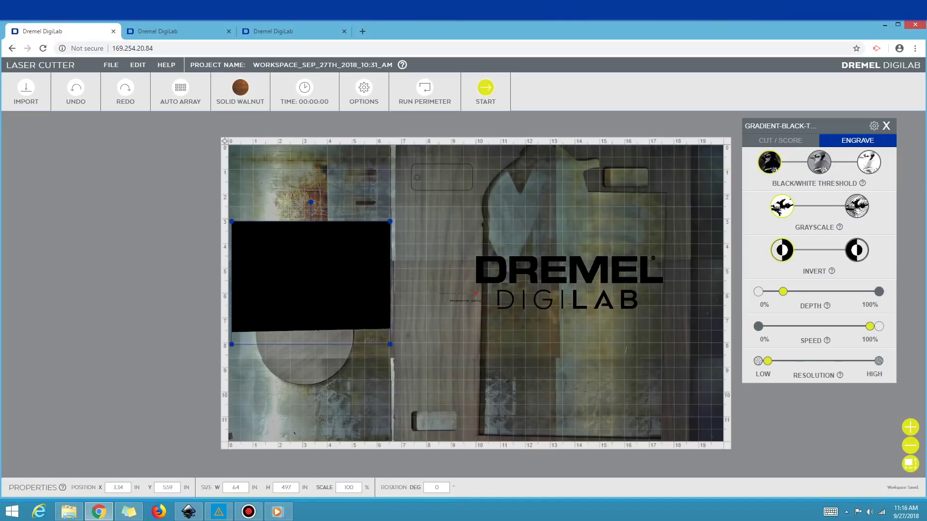
{"action": "mouse_move", "coordinate": [839, 226]}
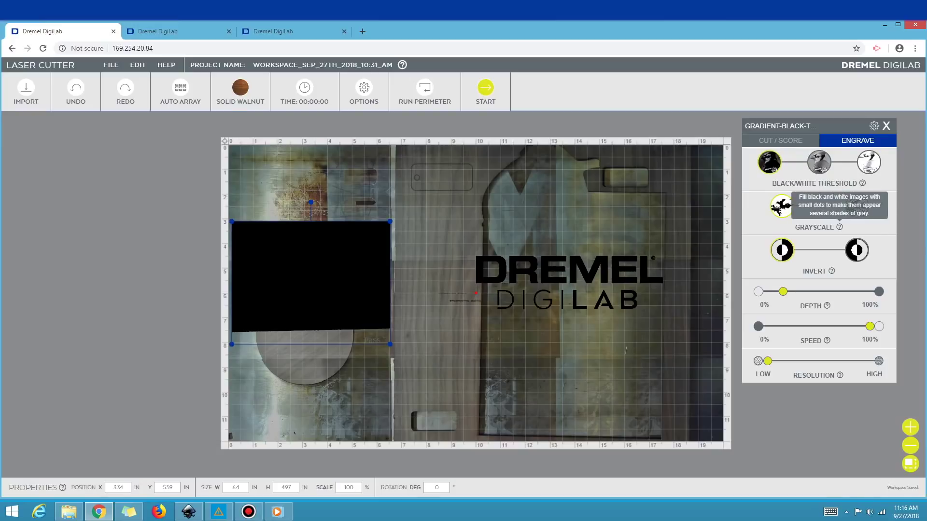
Apply the grayscale engraving option to the gradient image and delete the image from the workspace
{"action": "left_click", "coordinate": [857, 206]}
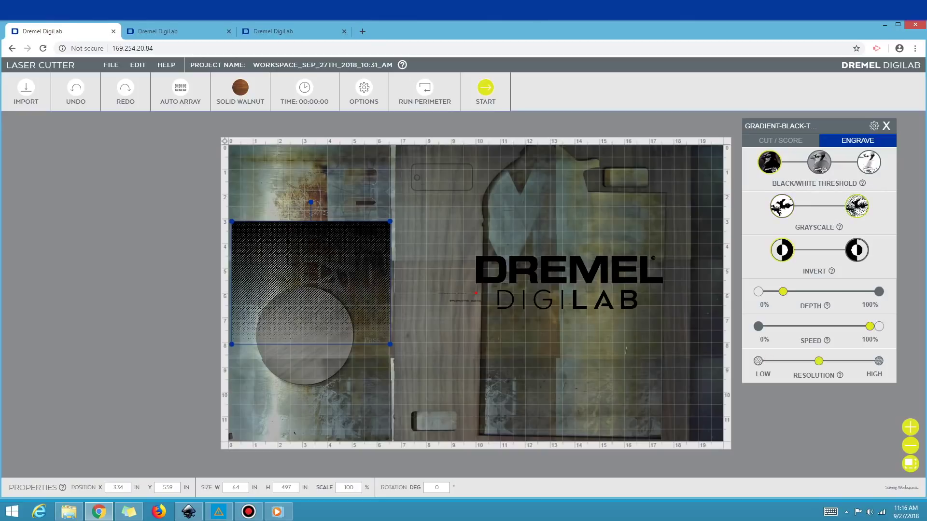
{"action": "left_click_drag", "start_coordinate": [309, 282], "coordinate": [128, 281]}
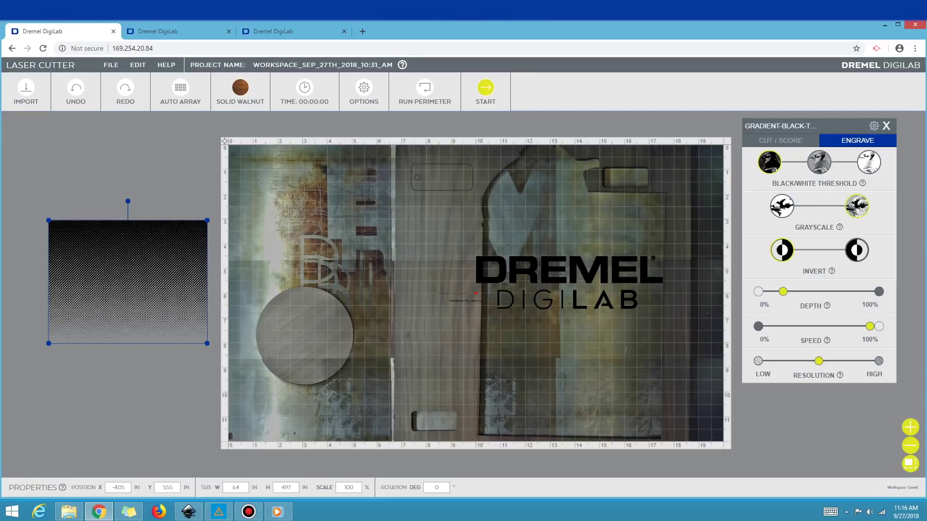
{"action": "key", "text": "Delete"}
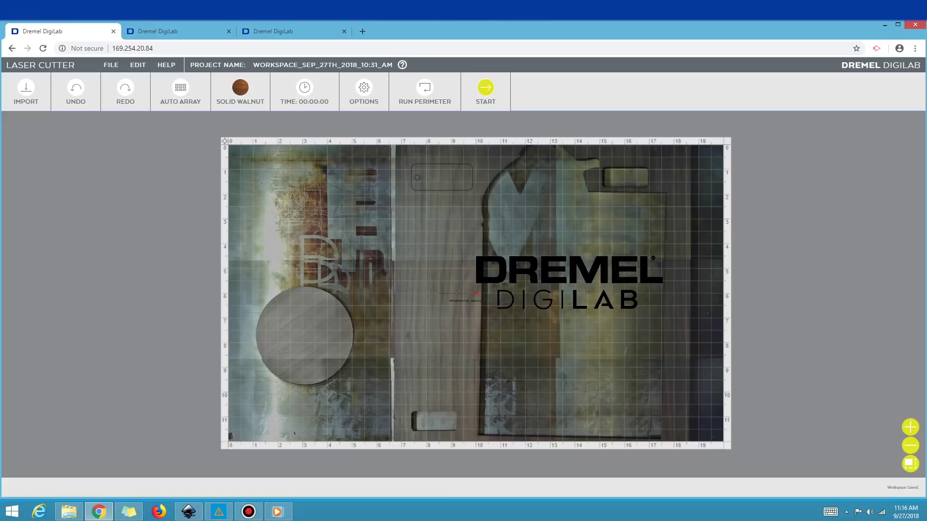
Move the Dremel DigiLab logo to about X 8.71 in, Y 4.09 in and read its depth, speed and resolution help
{"action": "left_click_drag", "start_coordinate": [569, 283], "coordinate": [444, 246]}
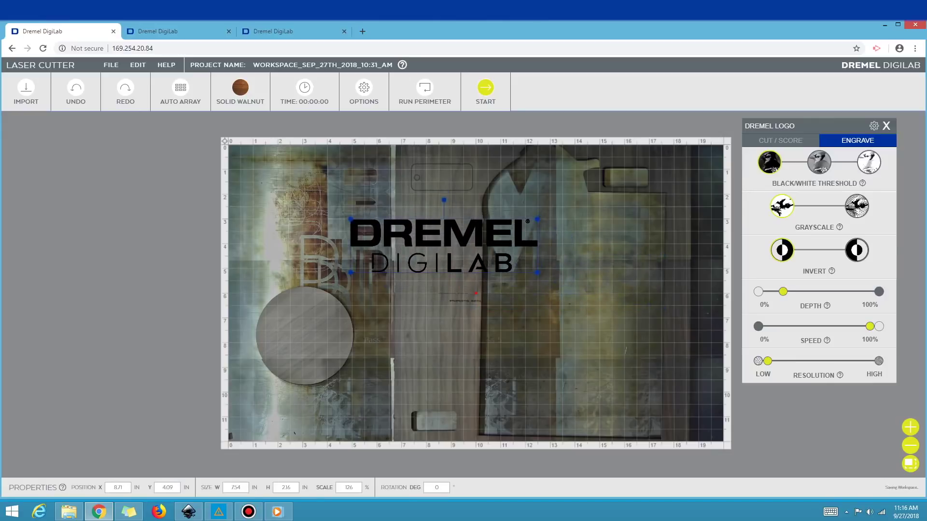
{"action": "mouse_move", "coordinate": [826, 306]}
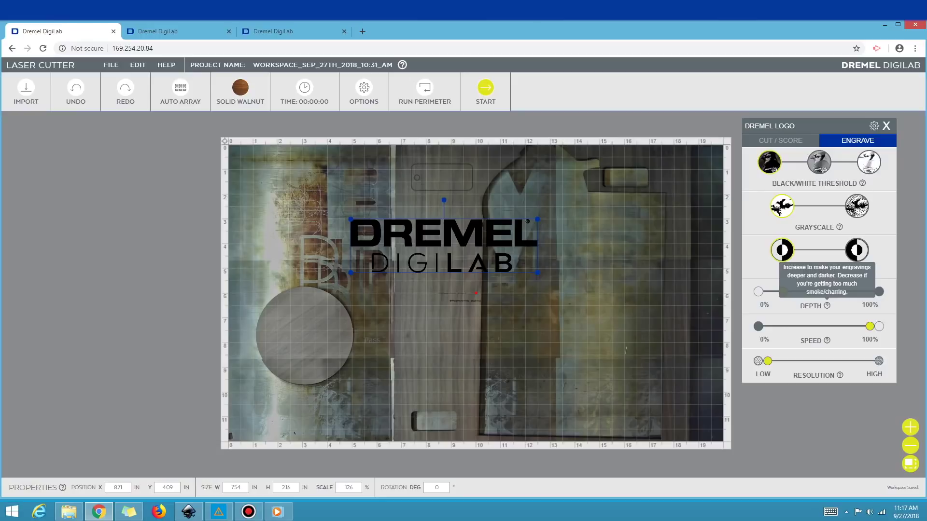
{"action": "mouse_move", "coordinate": [826, 340]}
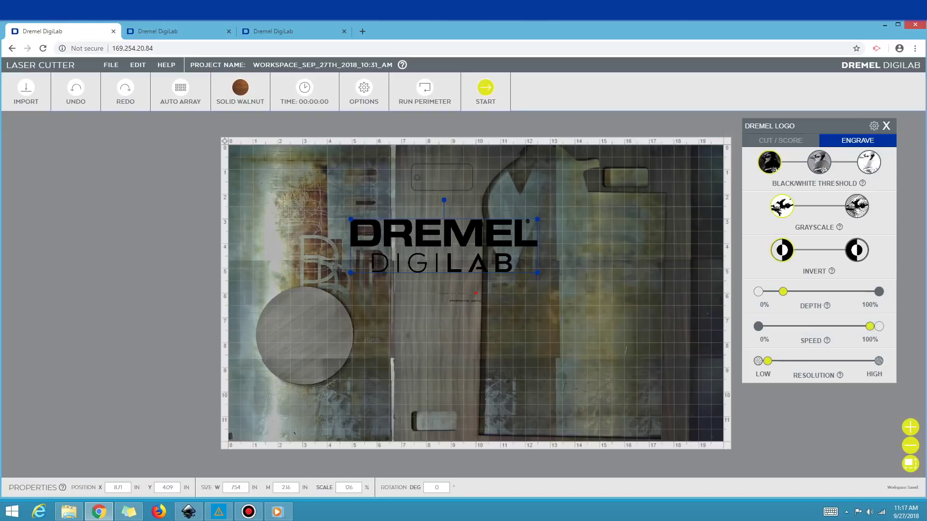
{"action": "mouse_move", "coordinate": [840, 376]}
Examine the keychain outline's cut and score settings, reading the help for heat, speed, depth and number of passes
{"action": "left_click", "coordinate": [442, 177]}
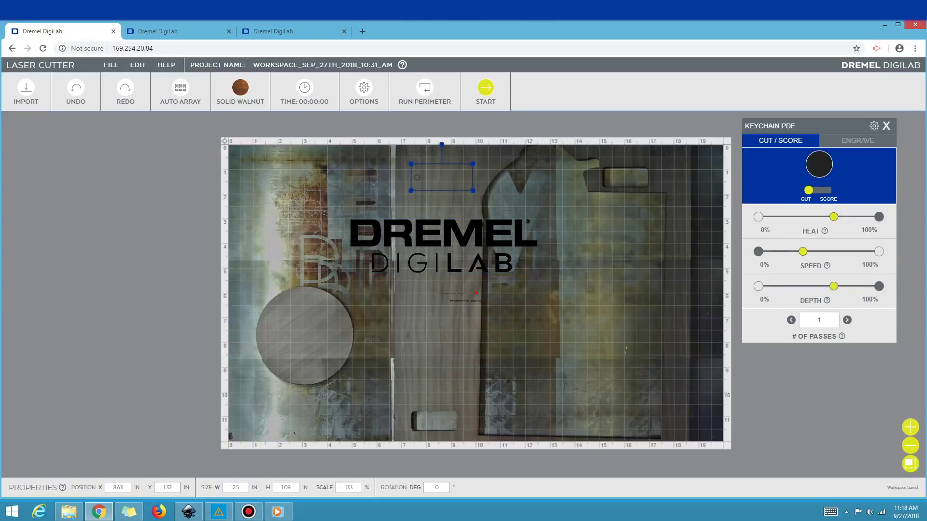
{"action": "mouse_move", "coordinate": [824, 231]}
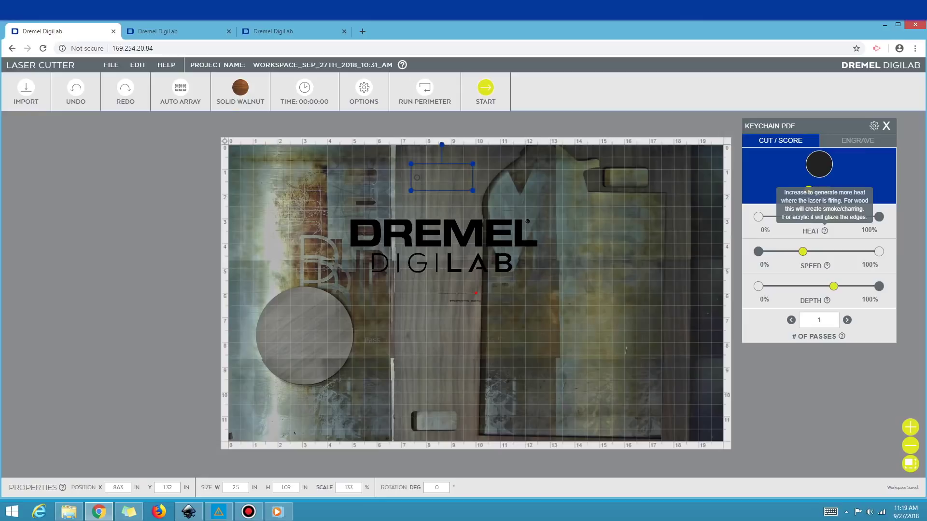
{"action": "mouse_move", "coordinate": [827, 266]}
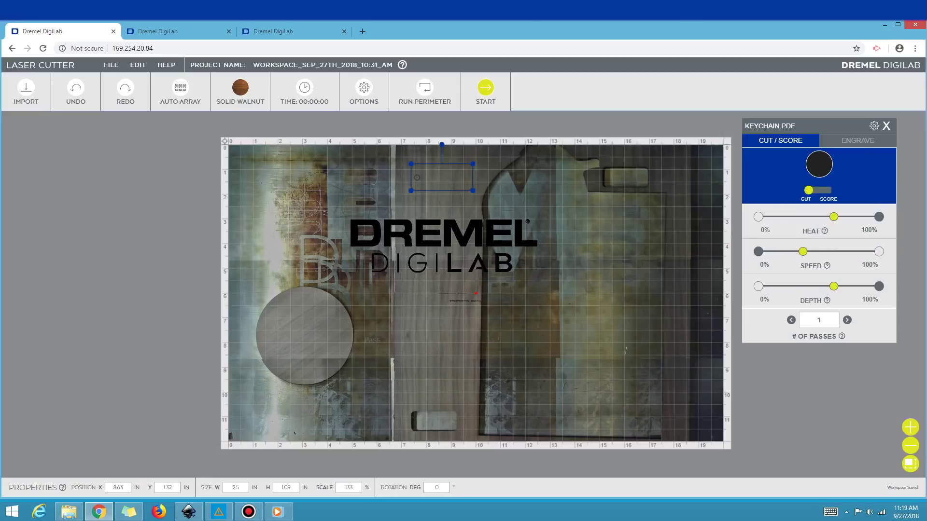
{"action": "mouse_move", "coordinate": [827, 300]}
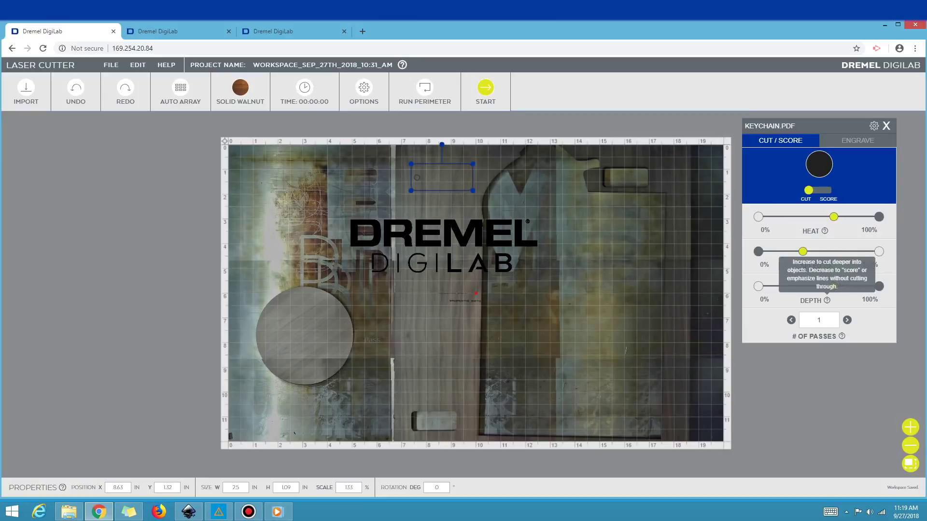
{"action": "mouse_move", "coordinate": [841, 336]}
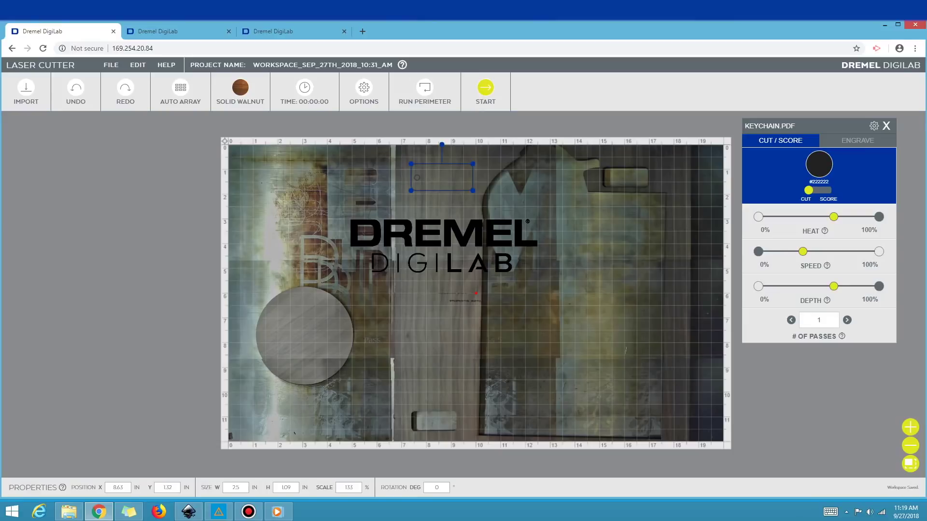
{"action": "left_click", "coordinate": [819, 190]}
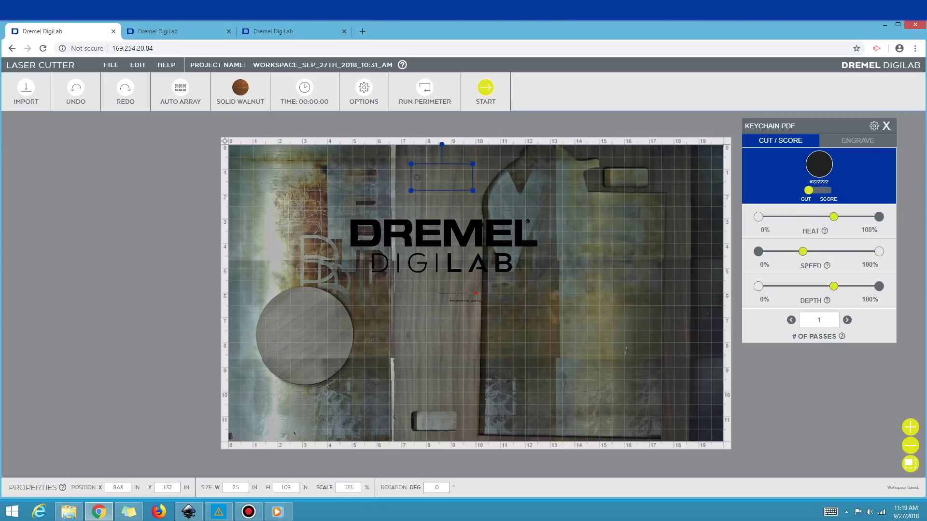
Shrink the Dremel DigiLab logo to about 1.77 in wide and place it inside the keychain outline at about X 8.81 in, Y 1.31 in
{"action": "left_click", "coordinate": [444, 236]}
{"action": "left_click_drag", "start_coordinate": [351, 219], "coordinate": [470, 186]}
{"action": "key", "text": "Up"}
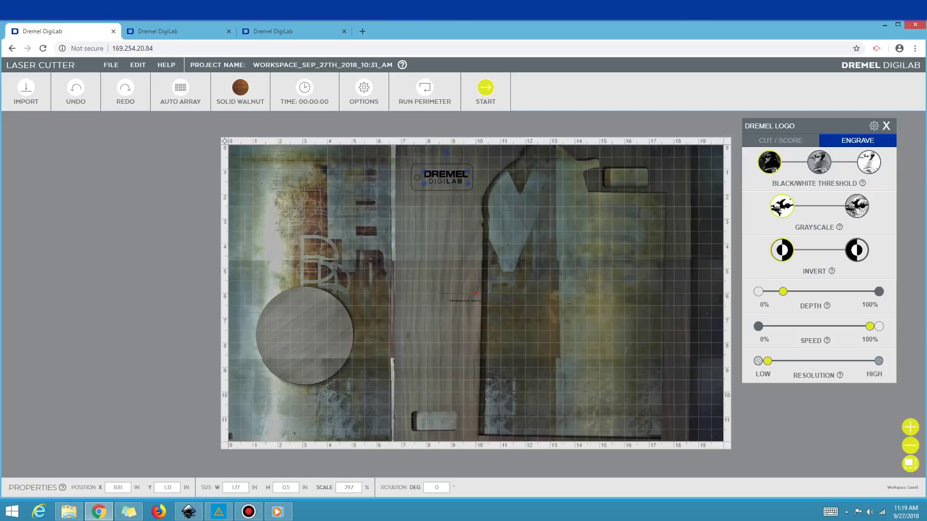
{"action": "key", "text": "Down"}
{"action": "key", "text": "Escape"}
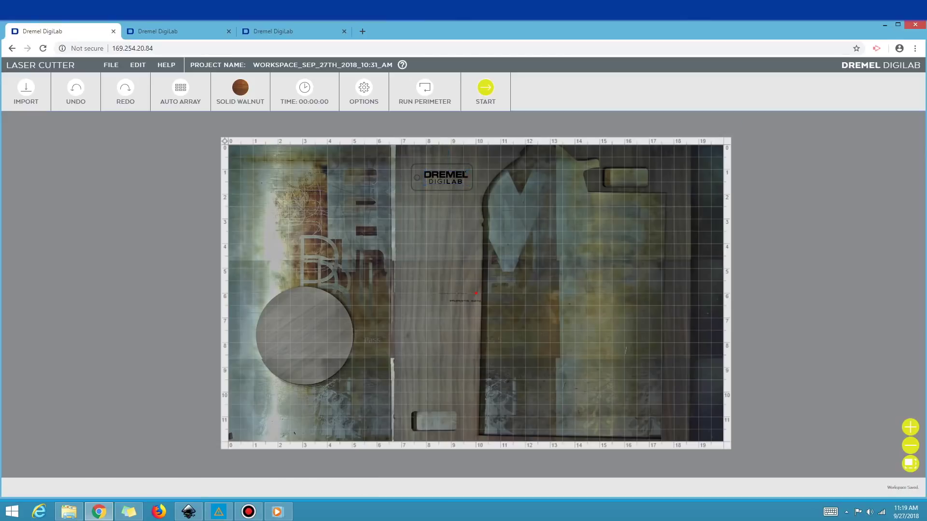
Shift the keychain and its logo slightly to the left and array them into one column of five rows
{"action": "left_click", "coordinate": [442, 178]}
{"action": "left_click_drag", "start_coordinate": [441, 178], "coordinate": [435, 177]}
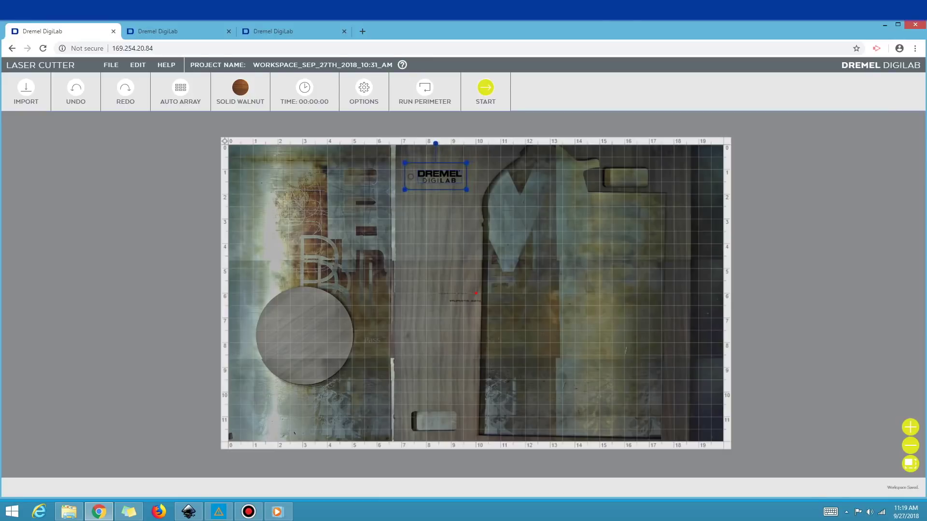
{"action": "left_click", "coordinate": [181, 90]}
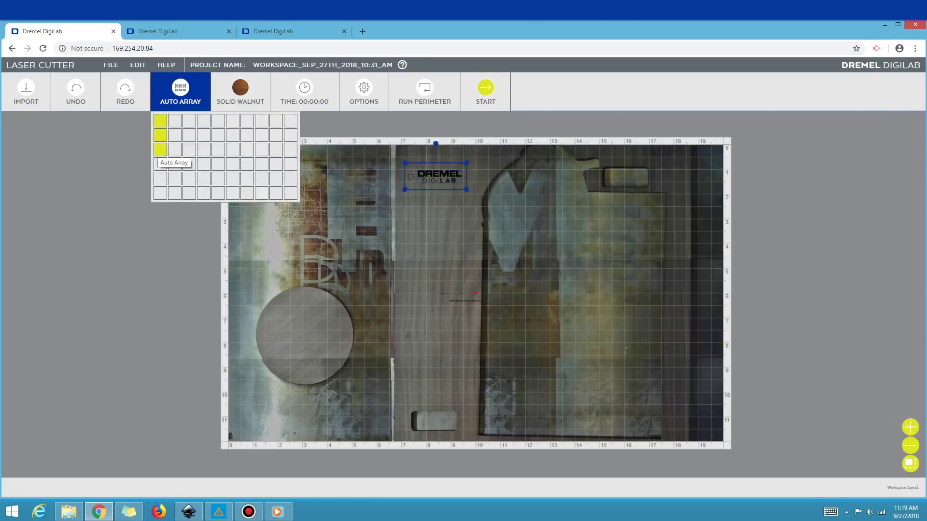
{"action": "left_click", "coordinate": [161, 179]}
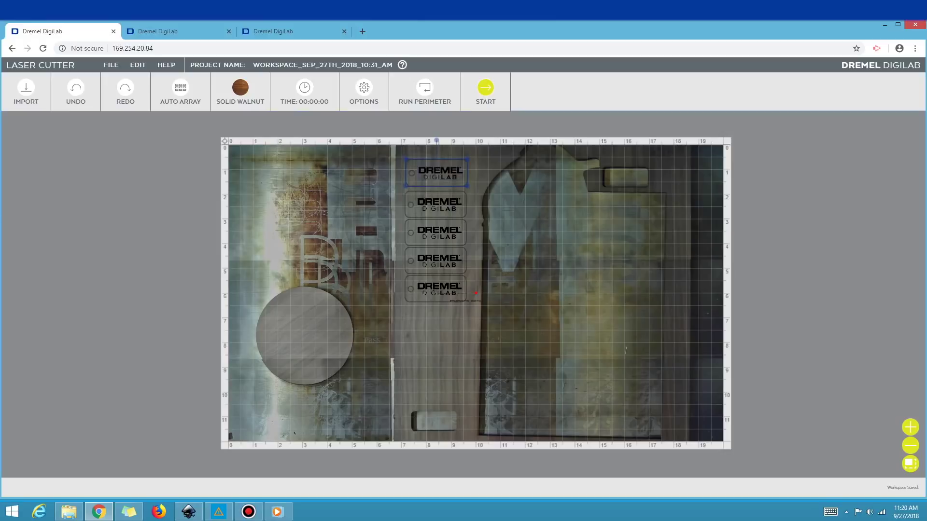
Move the whole column of five keychains up to the upper end of the walnut strip
{"action": "left_click_drag", "start_coordinate": [387, 154], "coordinate": [497, 321]}
{"action": "left_click_drag", "start_coordinate": [437, 231], "coordinate": [439, 222]}
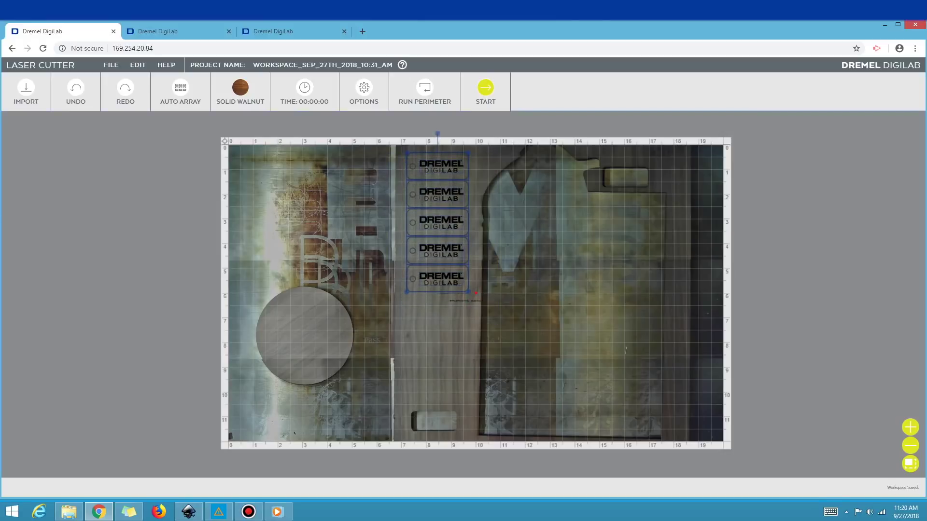
{"action": "key", "text": "Up"}
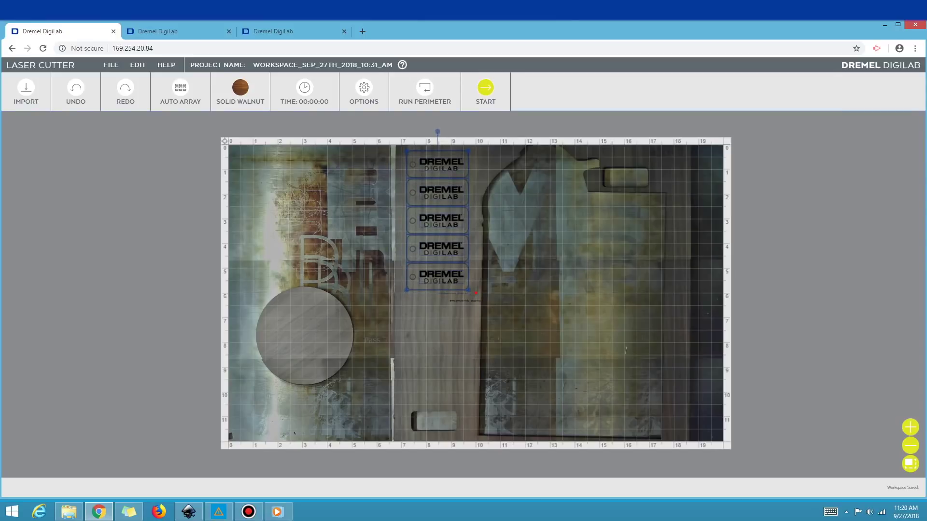
{"action": "key", "text": "Escape"}
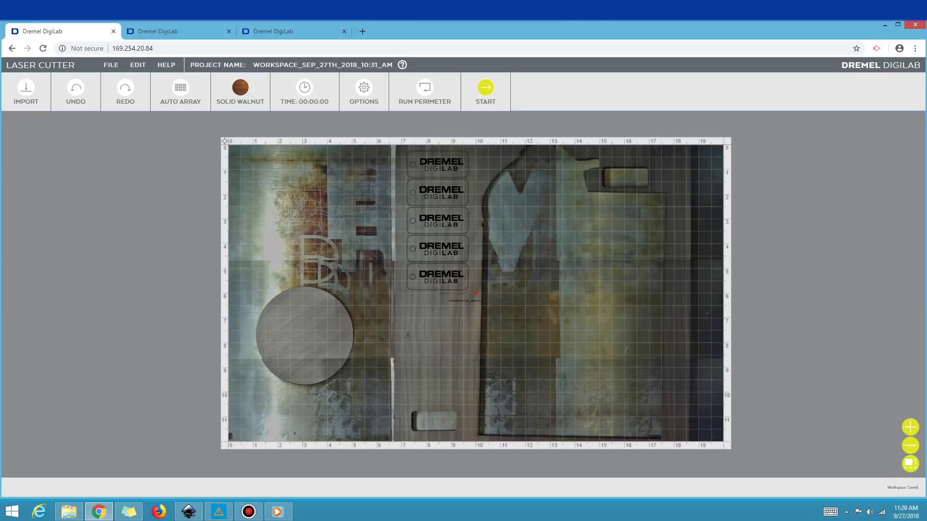
Estimate the job time for the five keychains and delete all of them except the uppermost one
{"action": "left_click", "coordinate": [304, 92]}
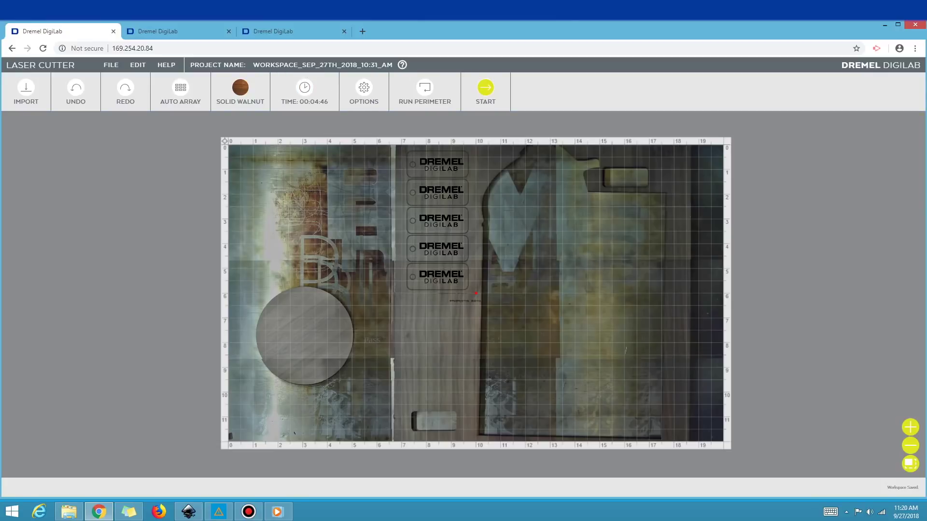
{"action": "left_click_drag", "start_coordinate": [507, 312], "coordinate": [387, 184]}
{"action": "key", "text": "Delete"}
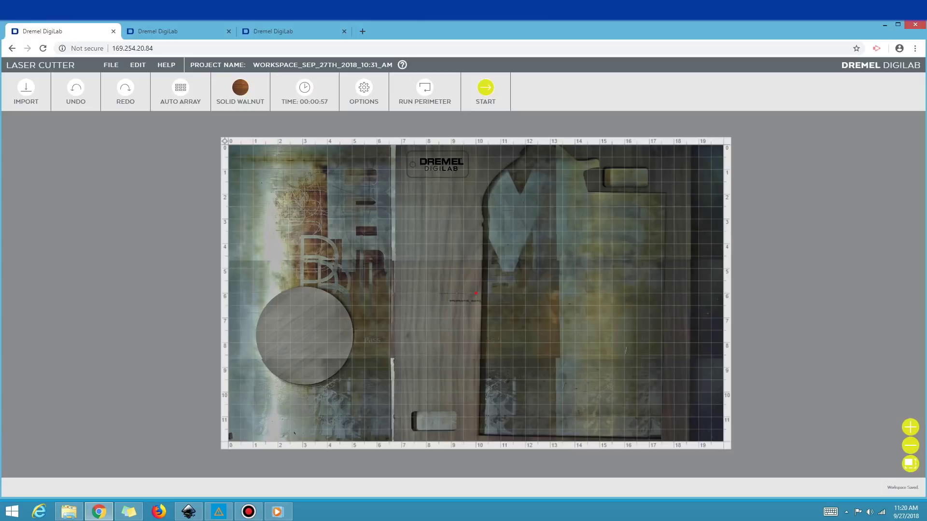
Enlarge the remaining keychain with its logo, and scale both back down until the logo is about 1.84 in wide
{"action": "left_click_drag", "start_coordinate": [436, 165], "coordinate": [601, 146]}
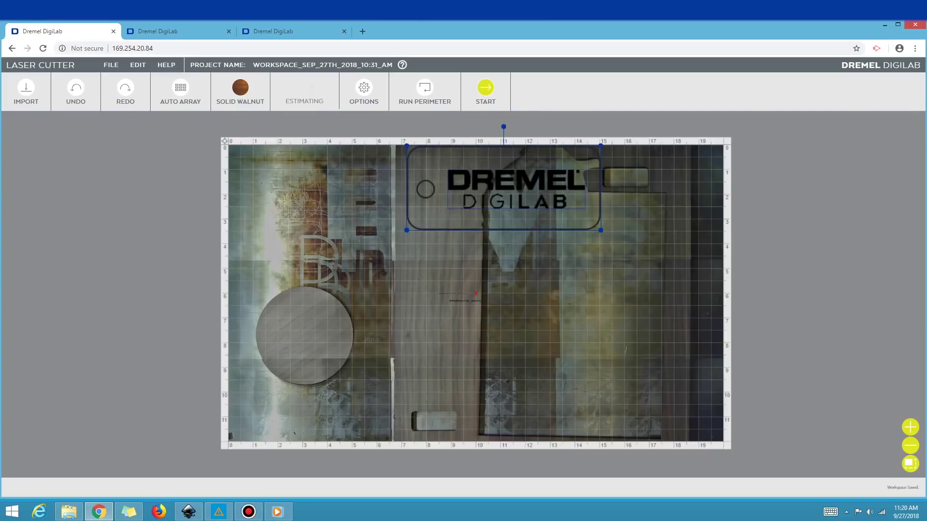
{"action": "left_click_drag", "start_coordinate": [601, 146], "coordinate": [472, 201]}
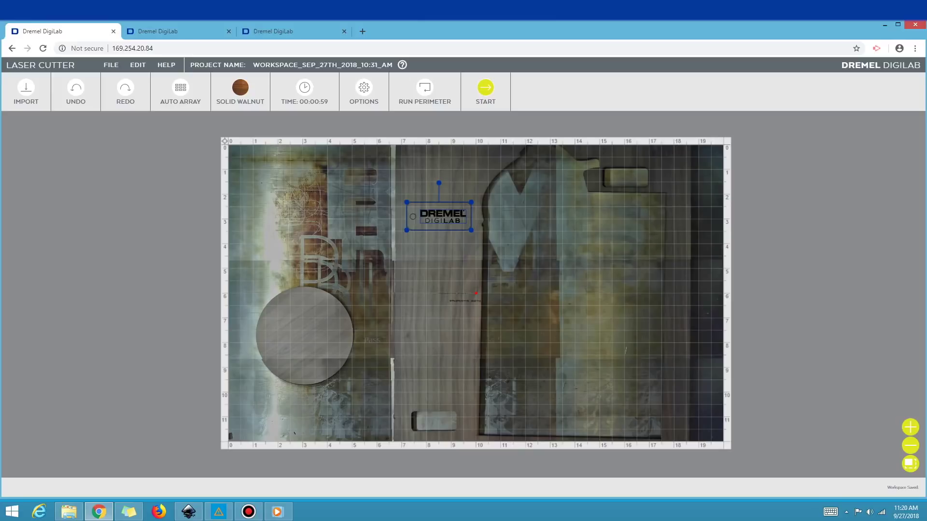
Send the job to the cutter in absolute positioning, with dremel logo ahead of keychain.pdf in the execution order
{"action": "left_click", "coordinate": [485, 92]}
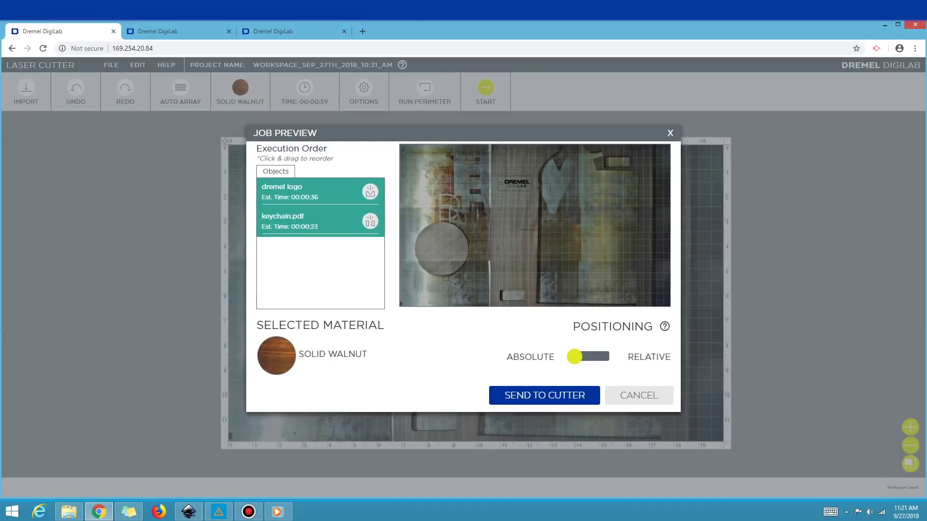
{"action": "left_click_drag", "start_coordinate": [309, 221], "coordinate": [318, 187]}
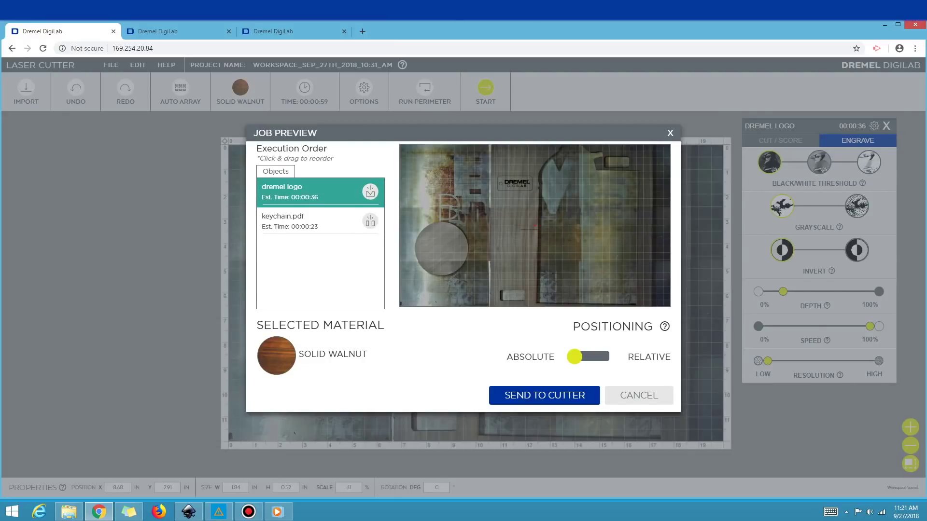
{"action": "left_click", "coordinate": [545, 395]}
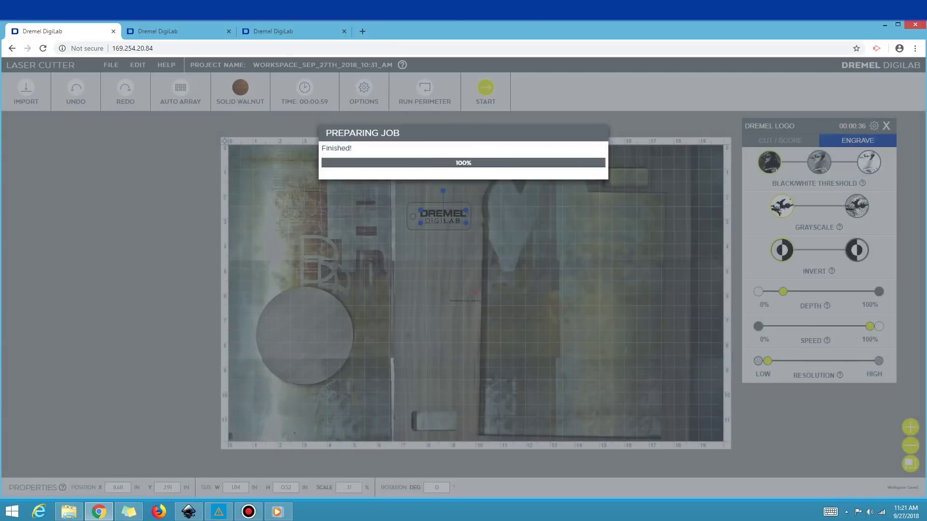